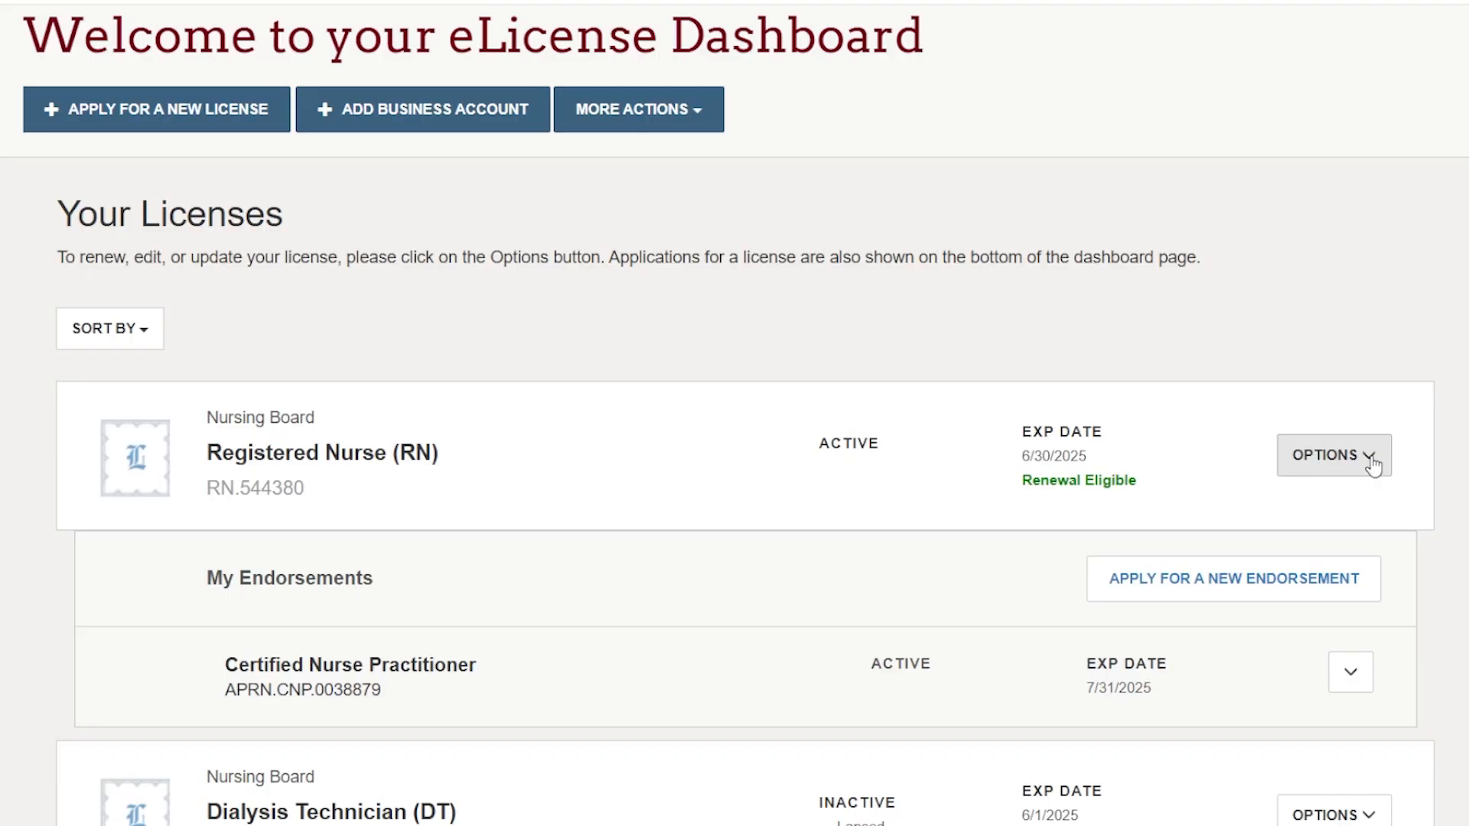
Start the renewal of the Registered Nurse (RN) license and proceed past the instructions to the application.
left_click(1373, 464)
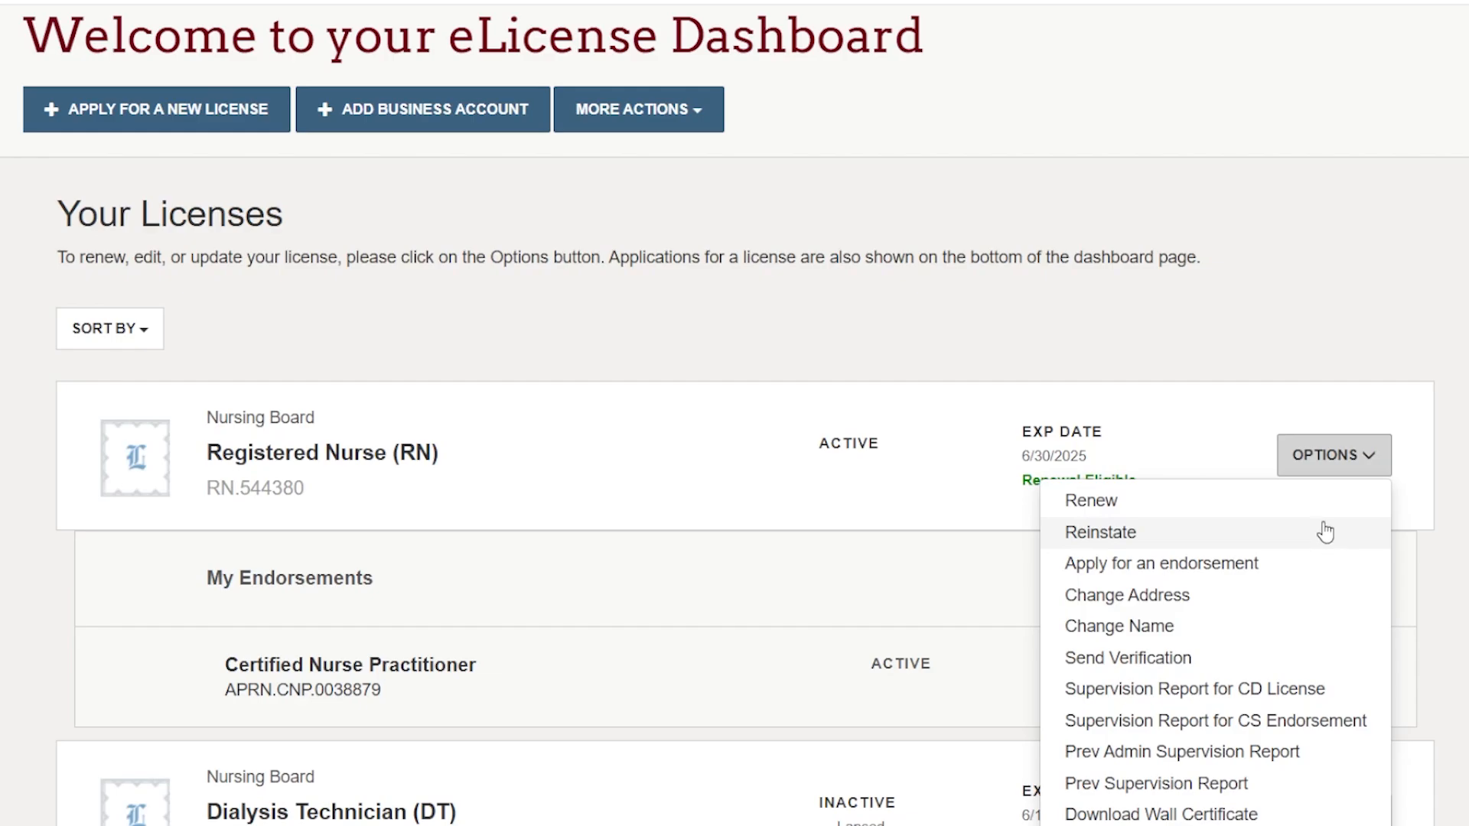
left_click(1206, 511)
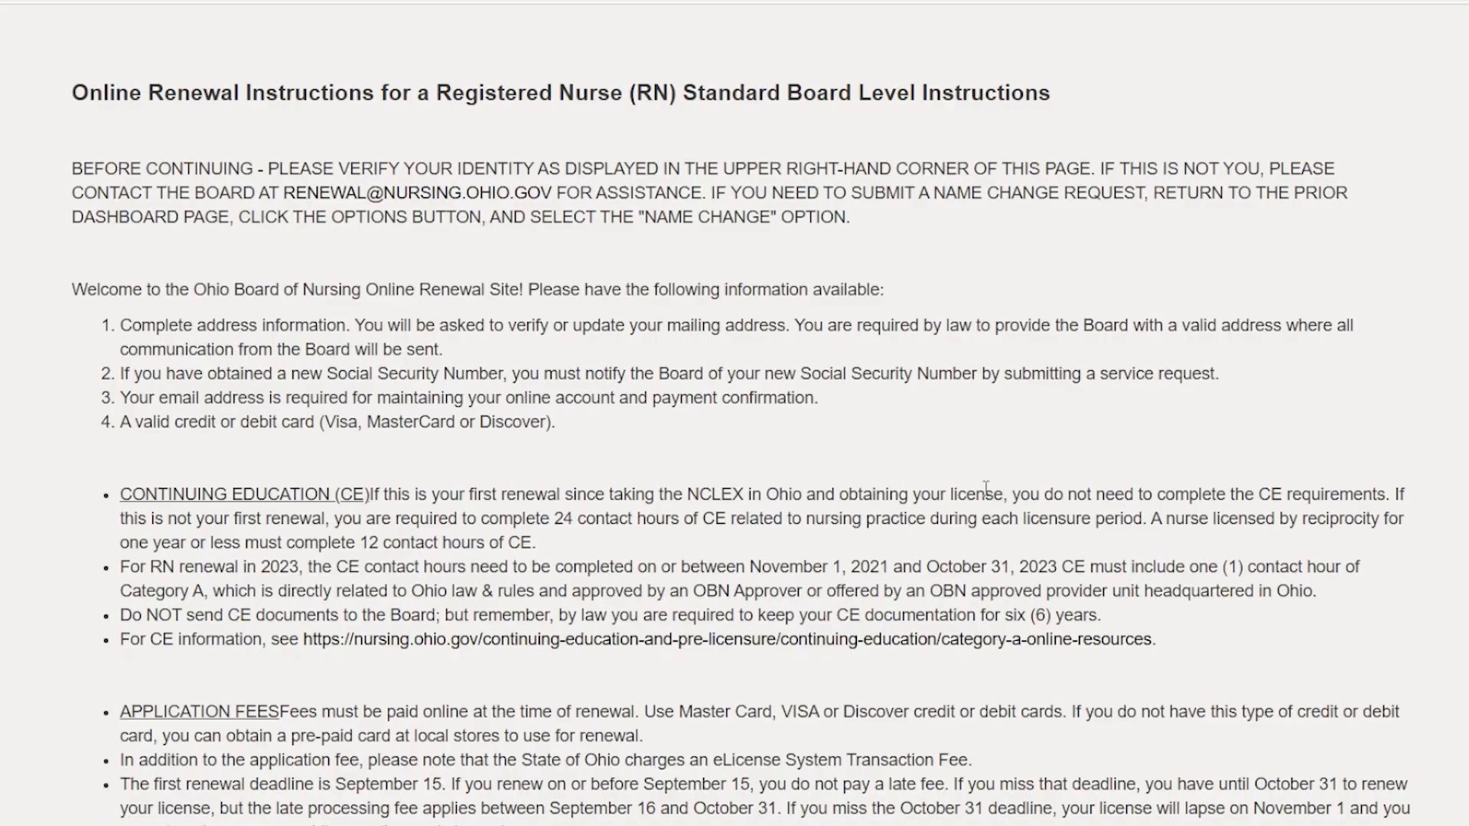
scroll(1017, 497, "down", 10)
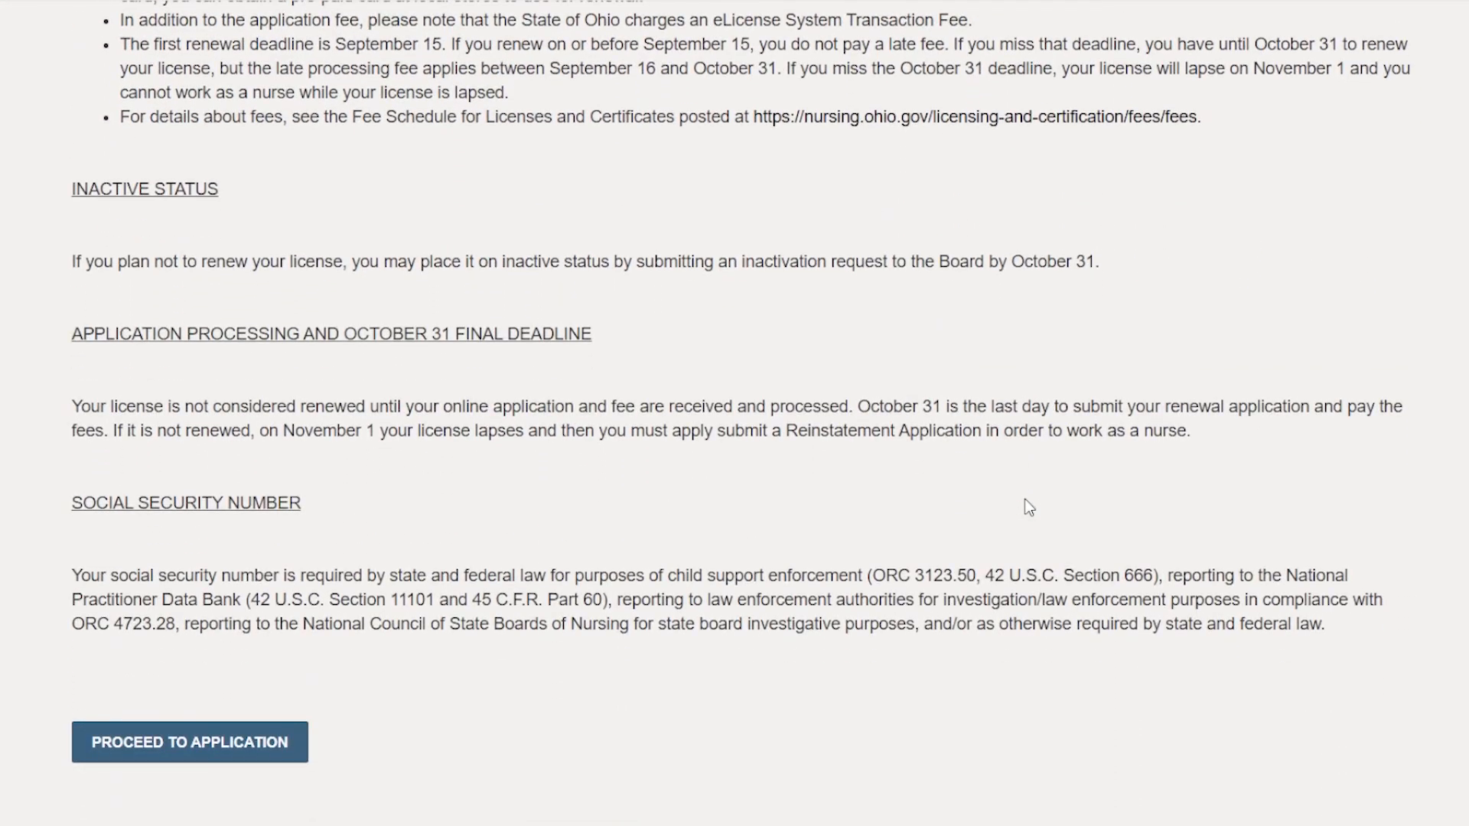
left_click(195, 754)
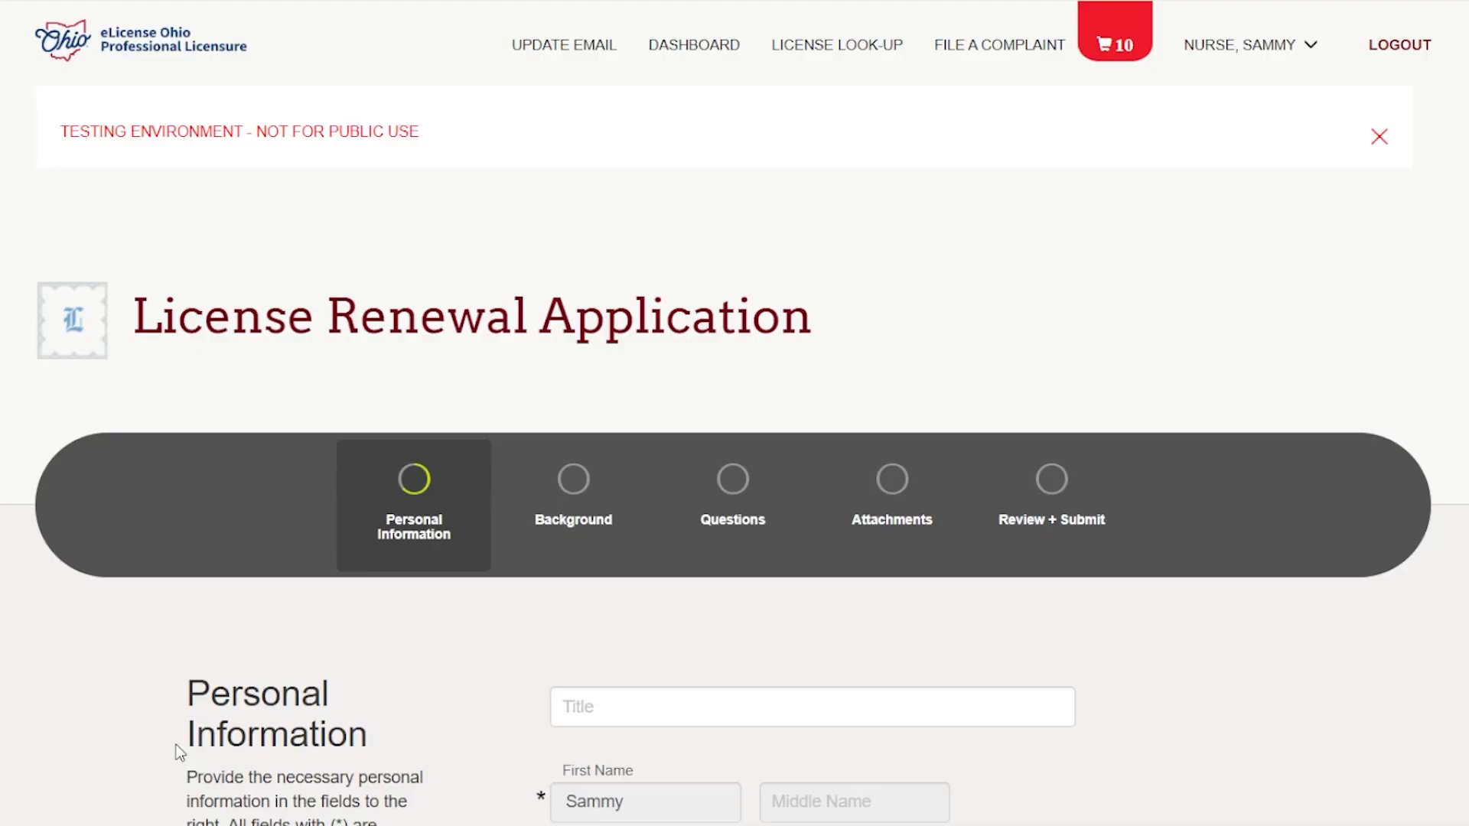
Enter n/a as the other language in the Personal Information section.
scroll(695, 526, "down", 3)
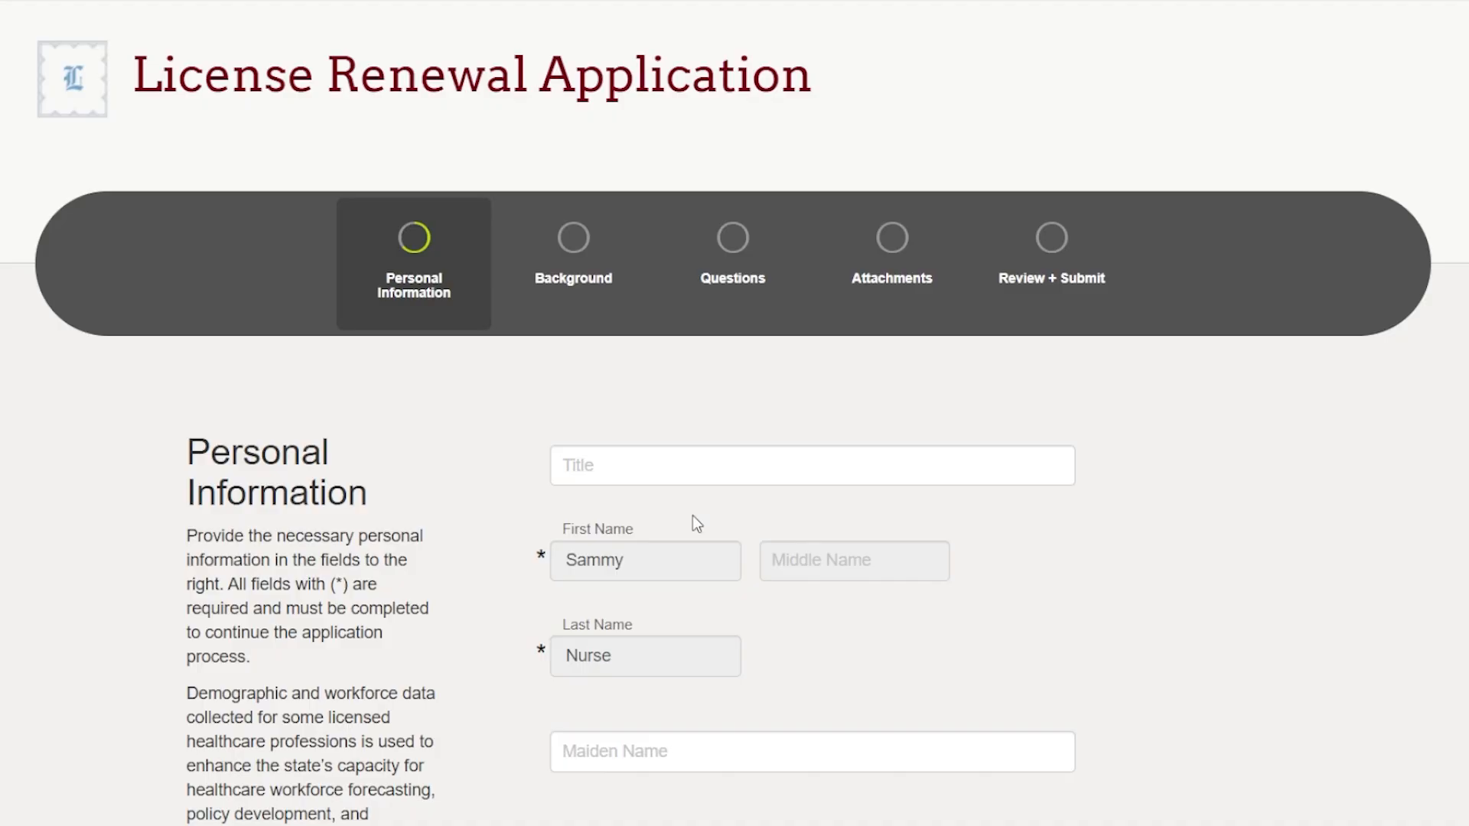
scroll(693, 517, "down", 3)
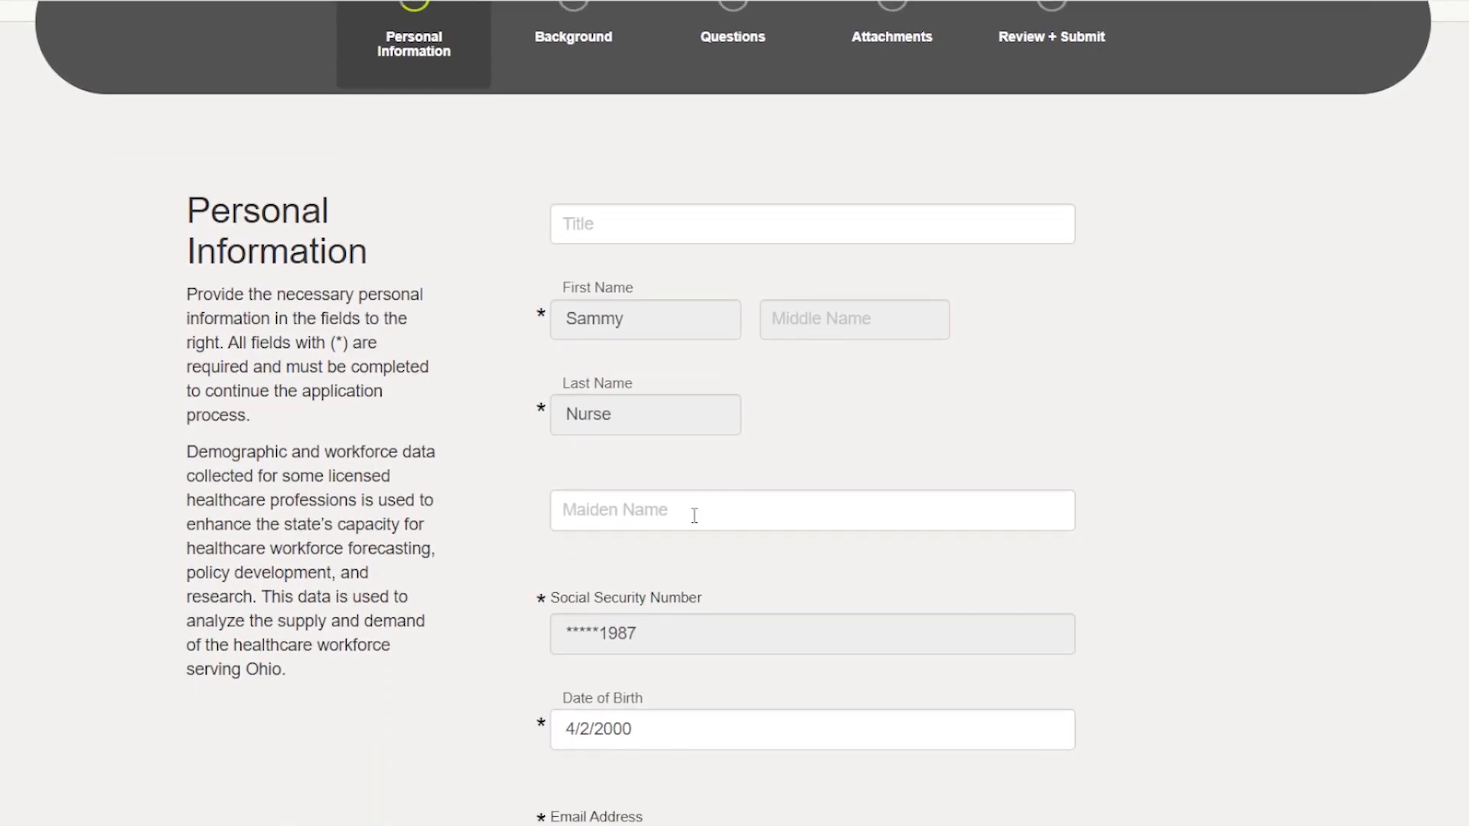
scroll(719, 502, "down", 6)
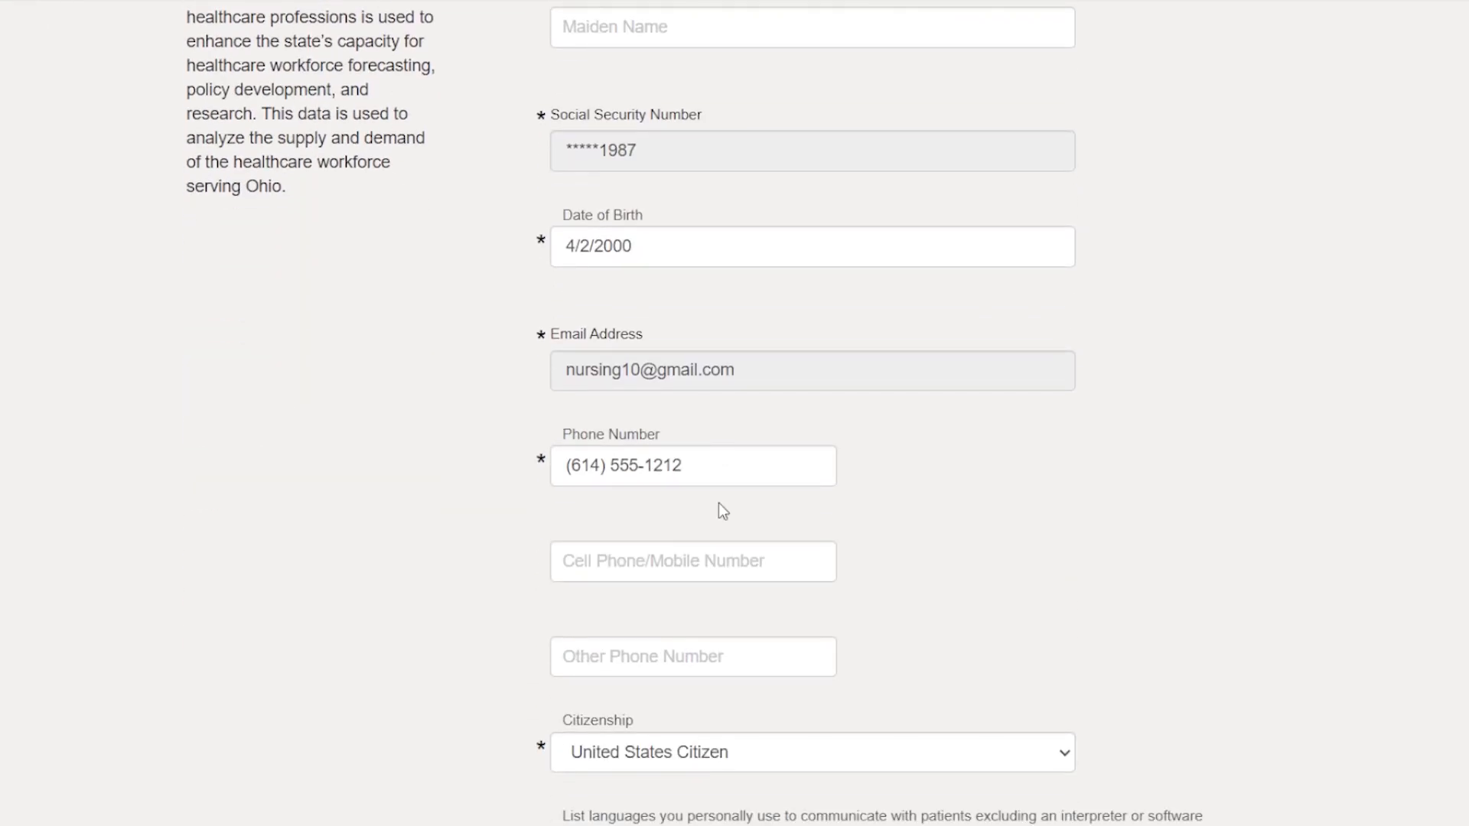
scroll(719, 502, "down", 6)
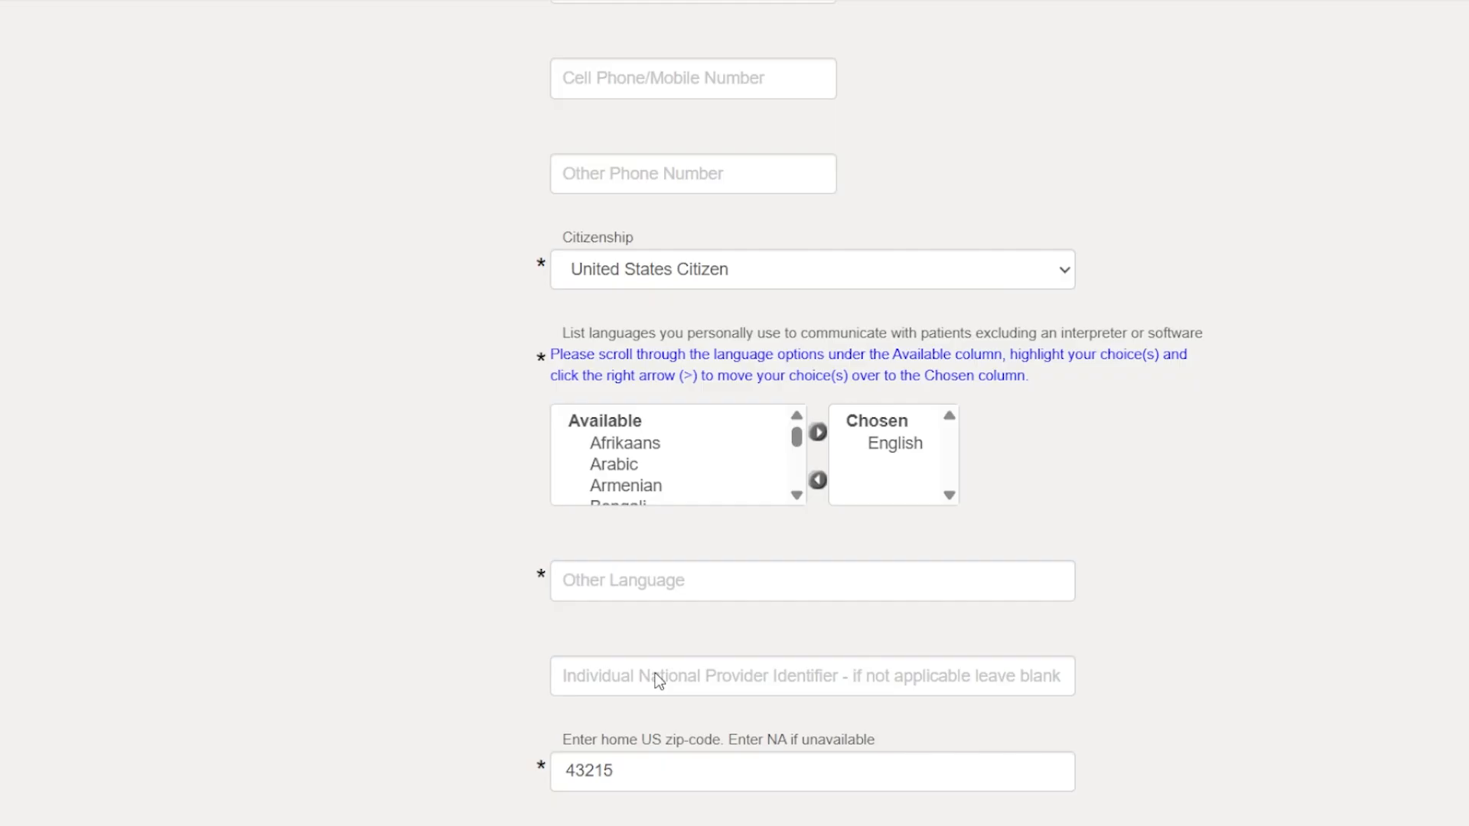
left_click(665, 590)
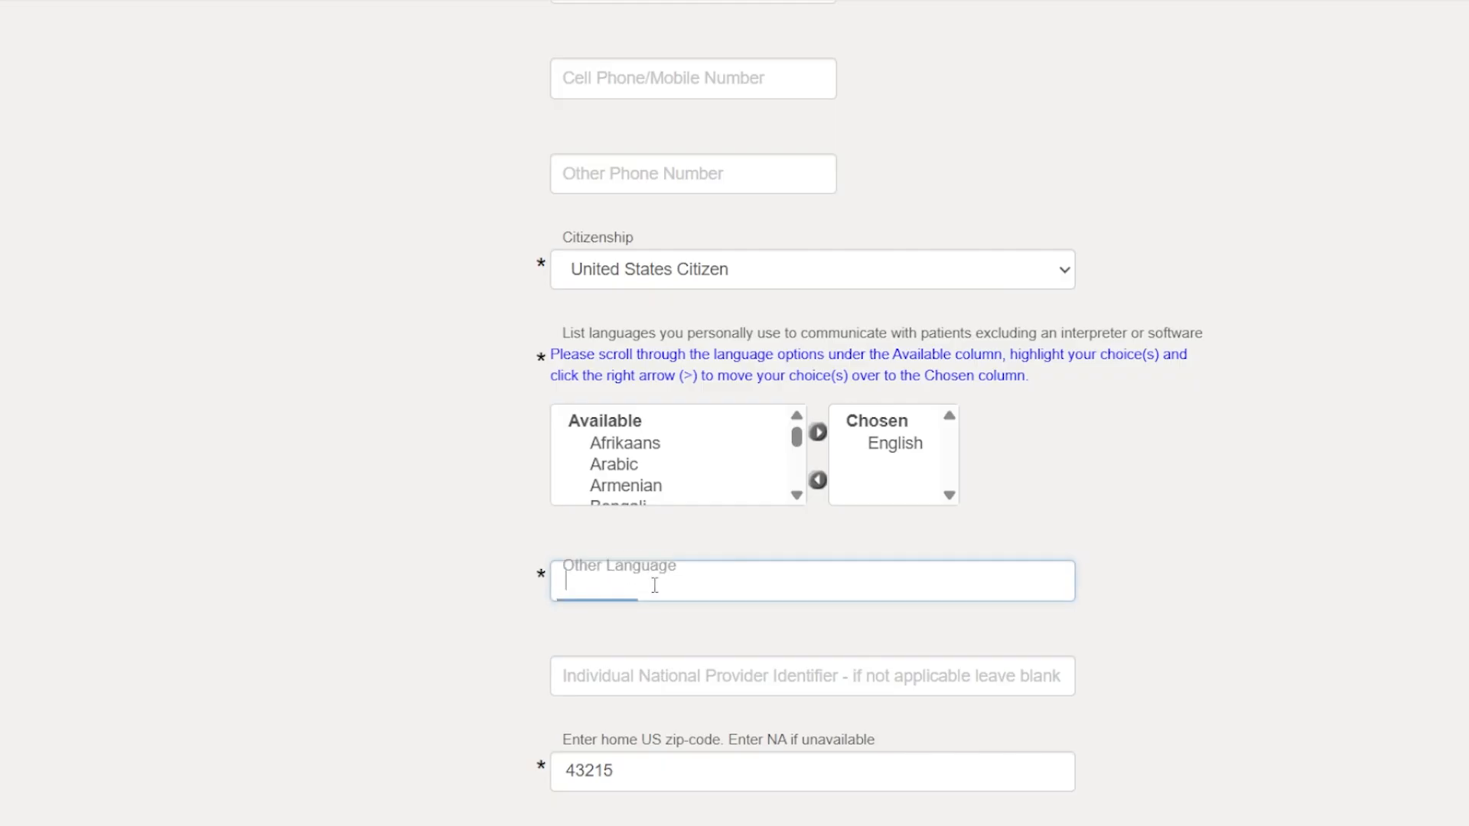
type("n")
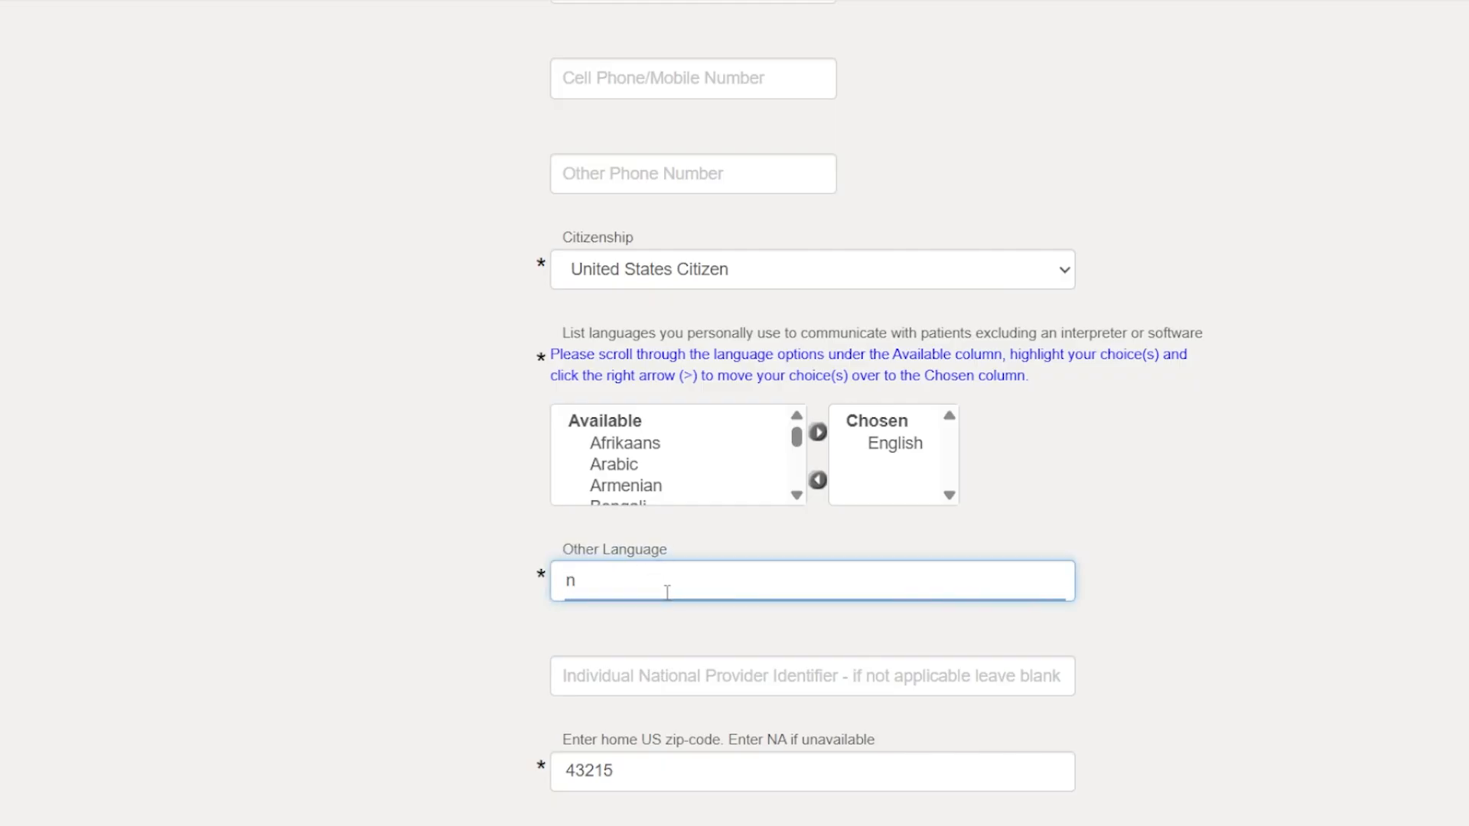
type("/a")
Set the primary employment status to actively working in a position that requires this license.
scroll(725, 579, "down", 5)
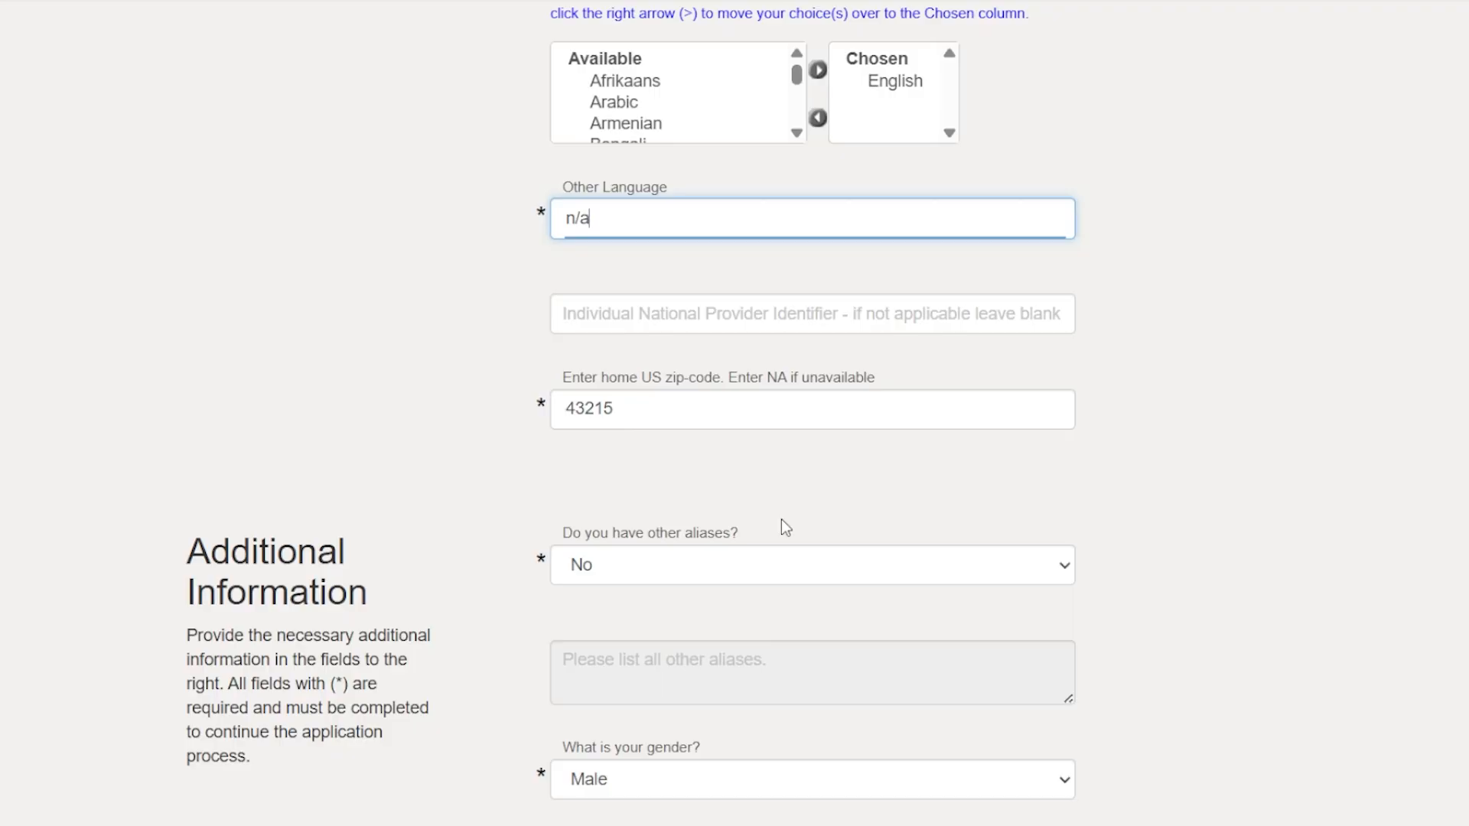
scroll(781, 519, "down", 2)
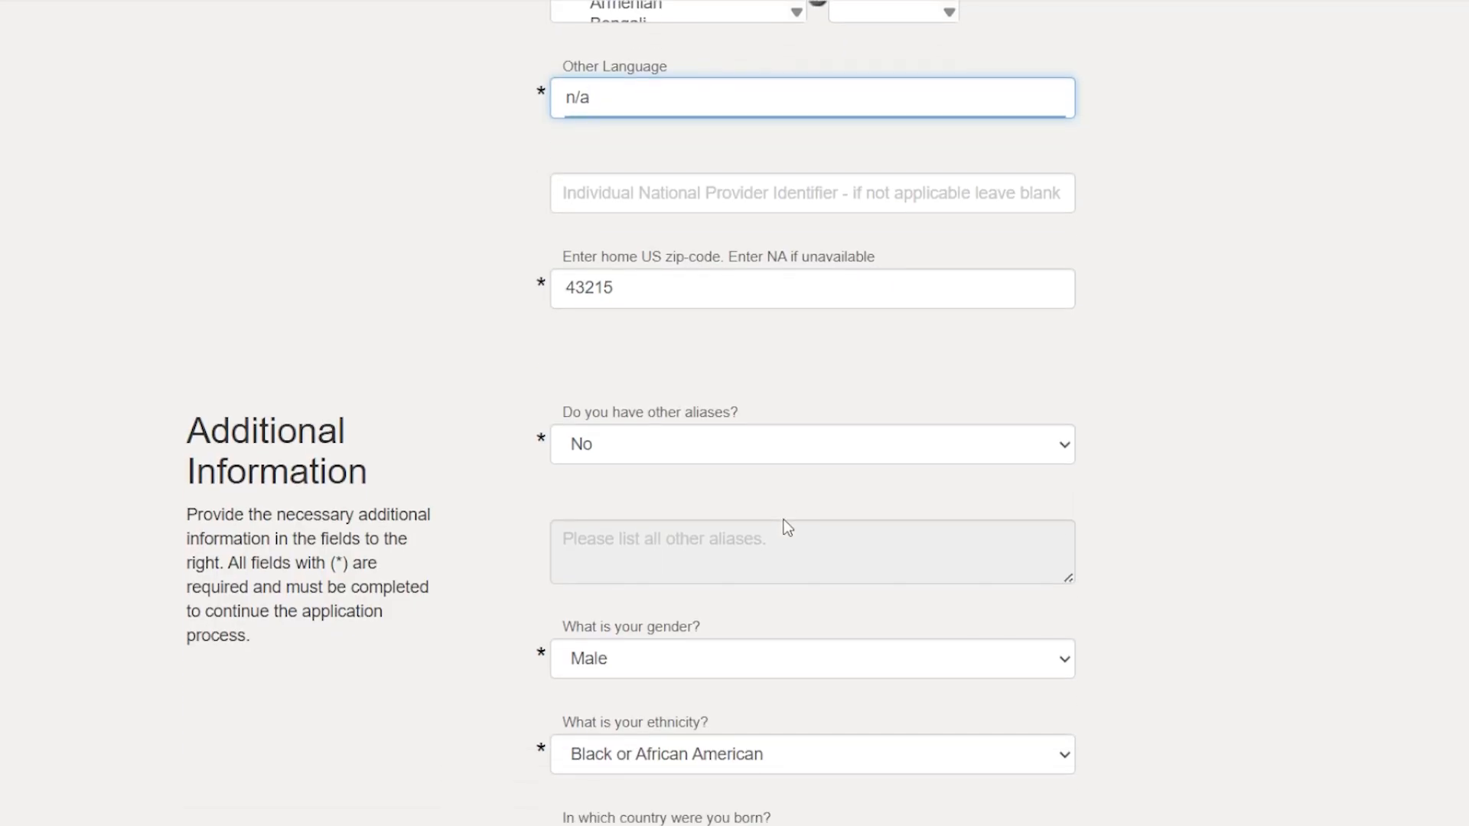
scroll(787, 528, "down", 4)
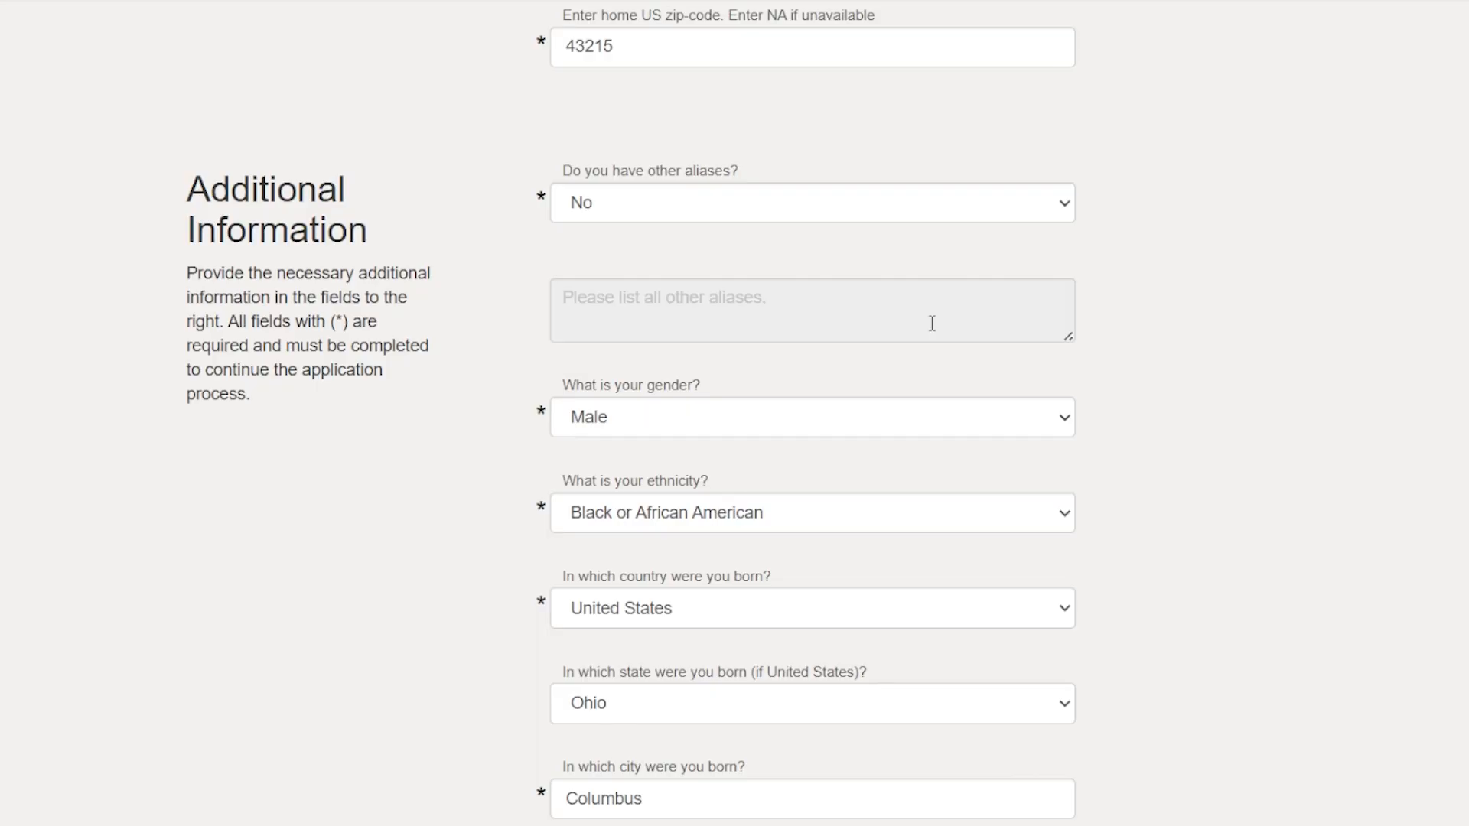
scroll(931, 325, "down", 3)
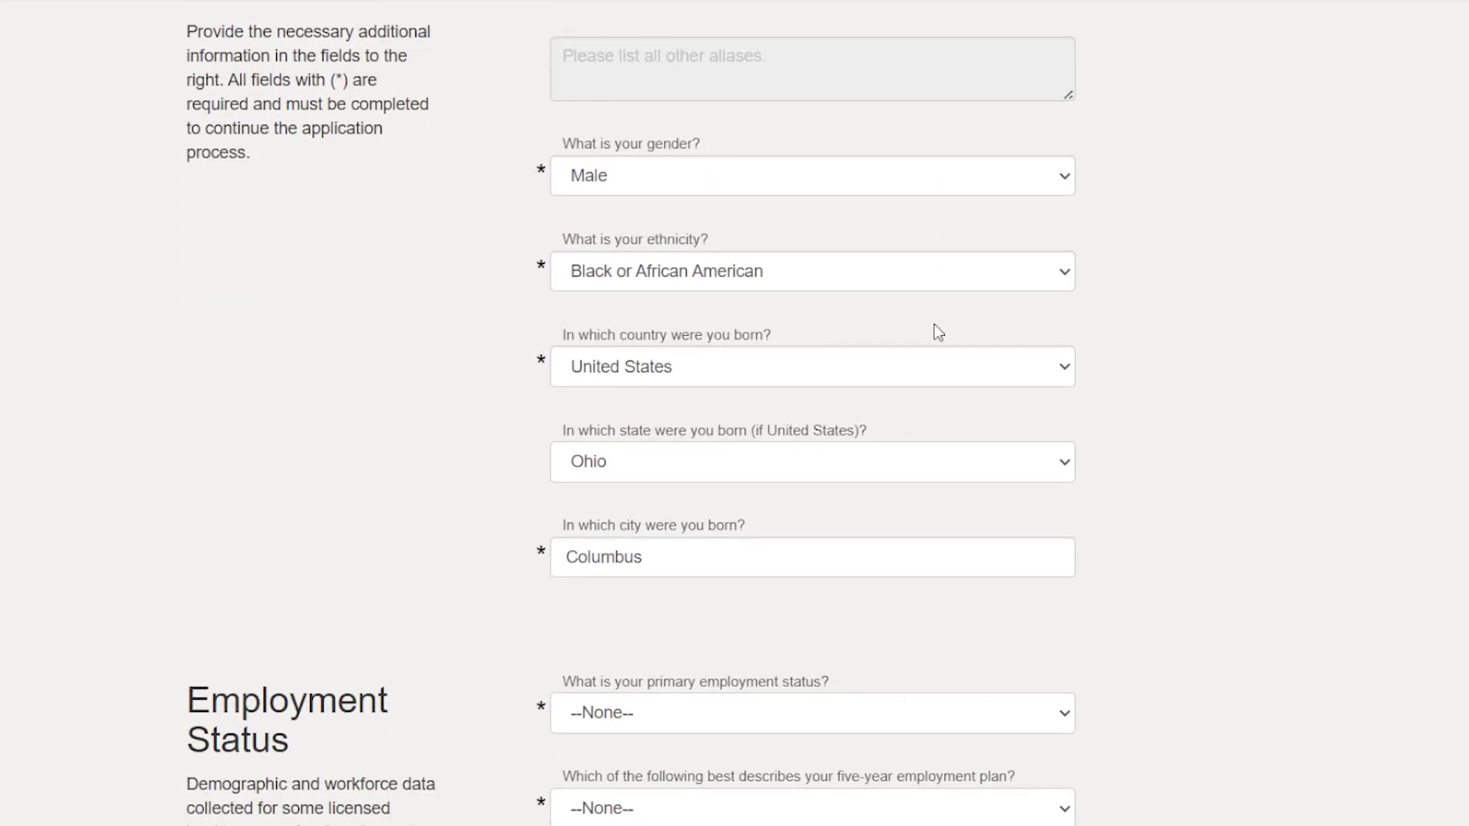
scroll(936, 329, "down", 3)
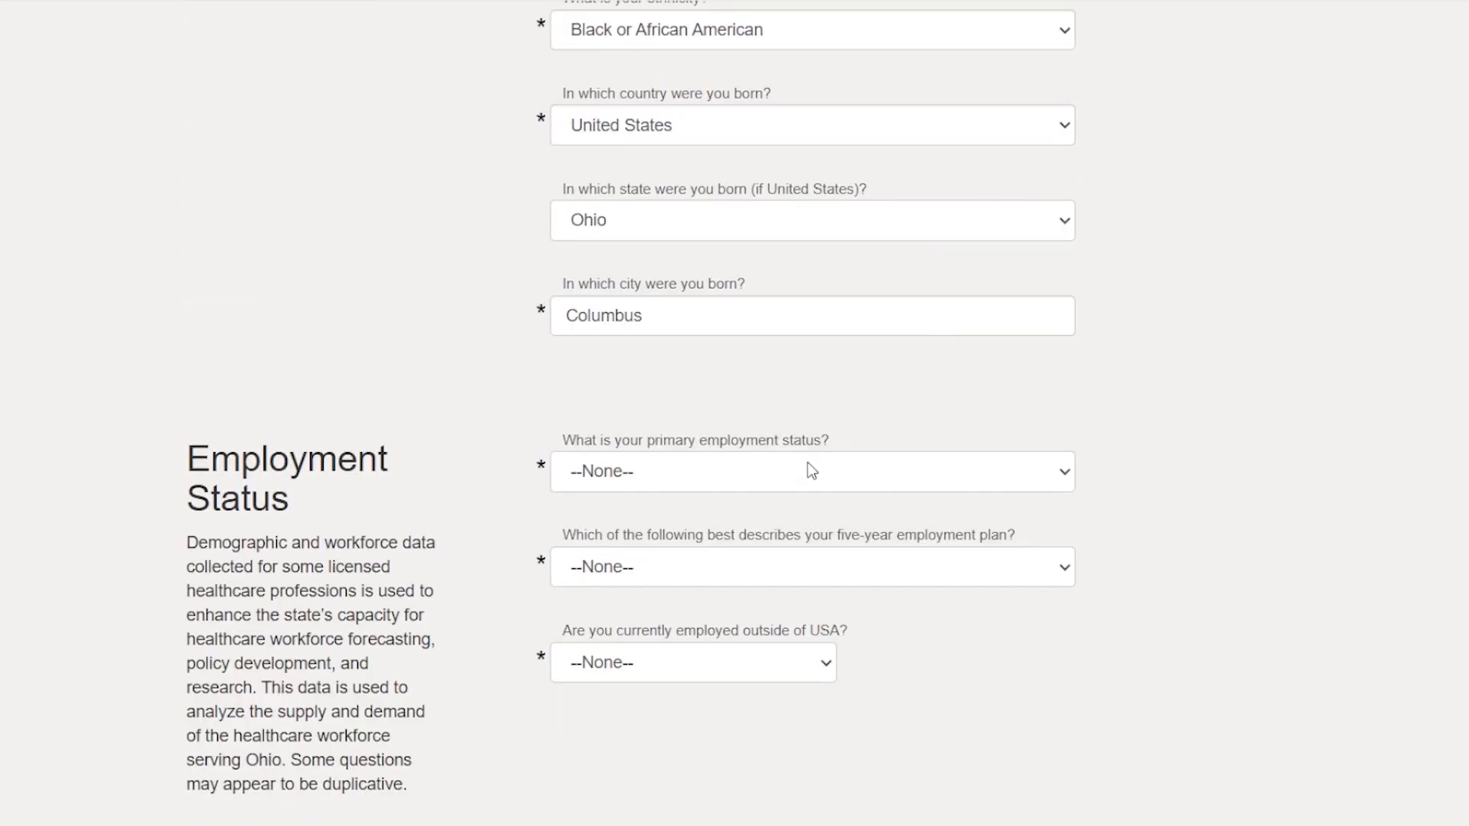
left_click(794, 481)
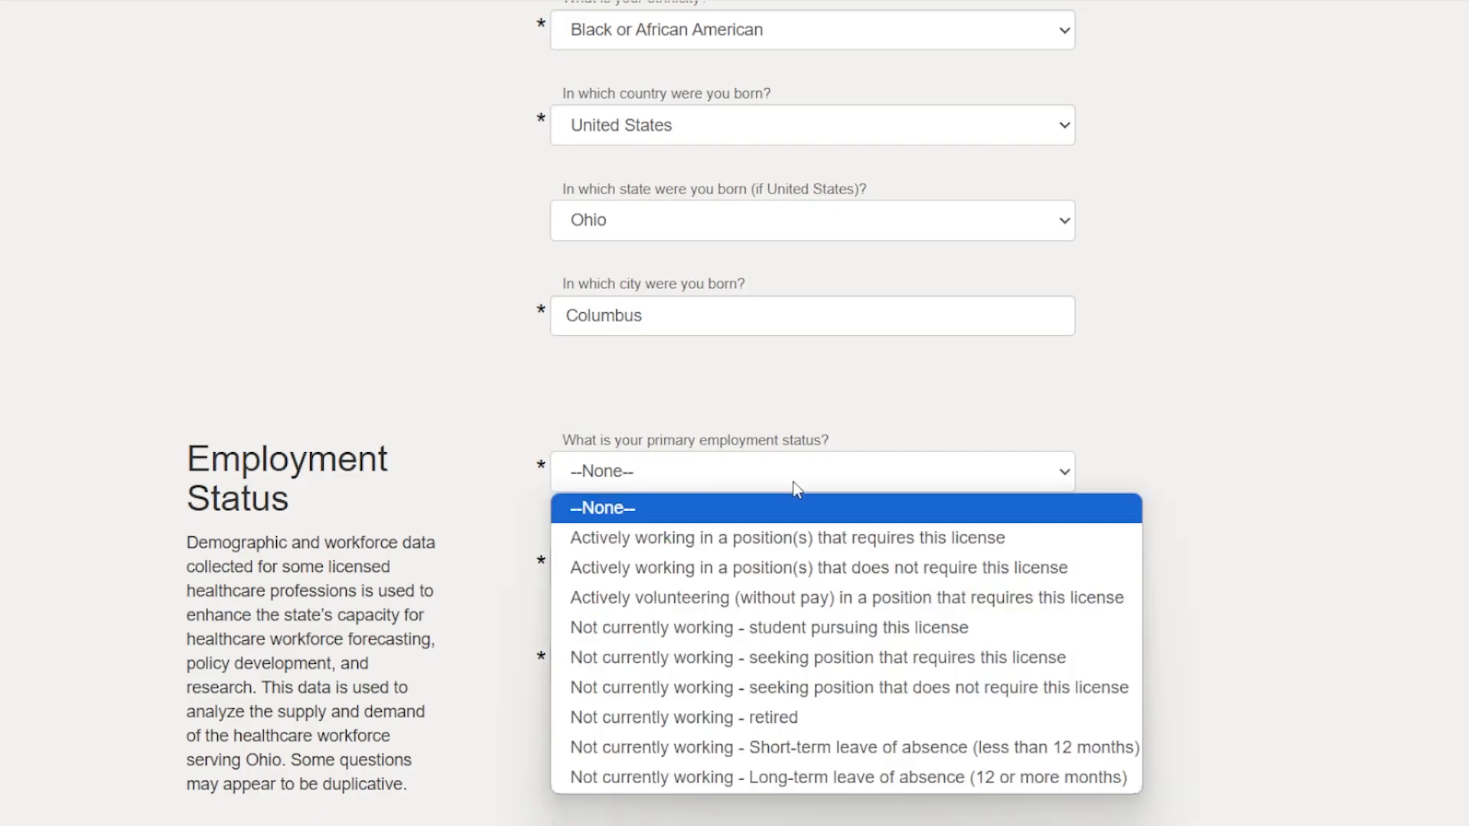
left_click(874, 538)
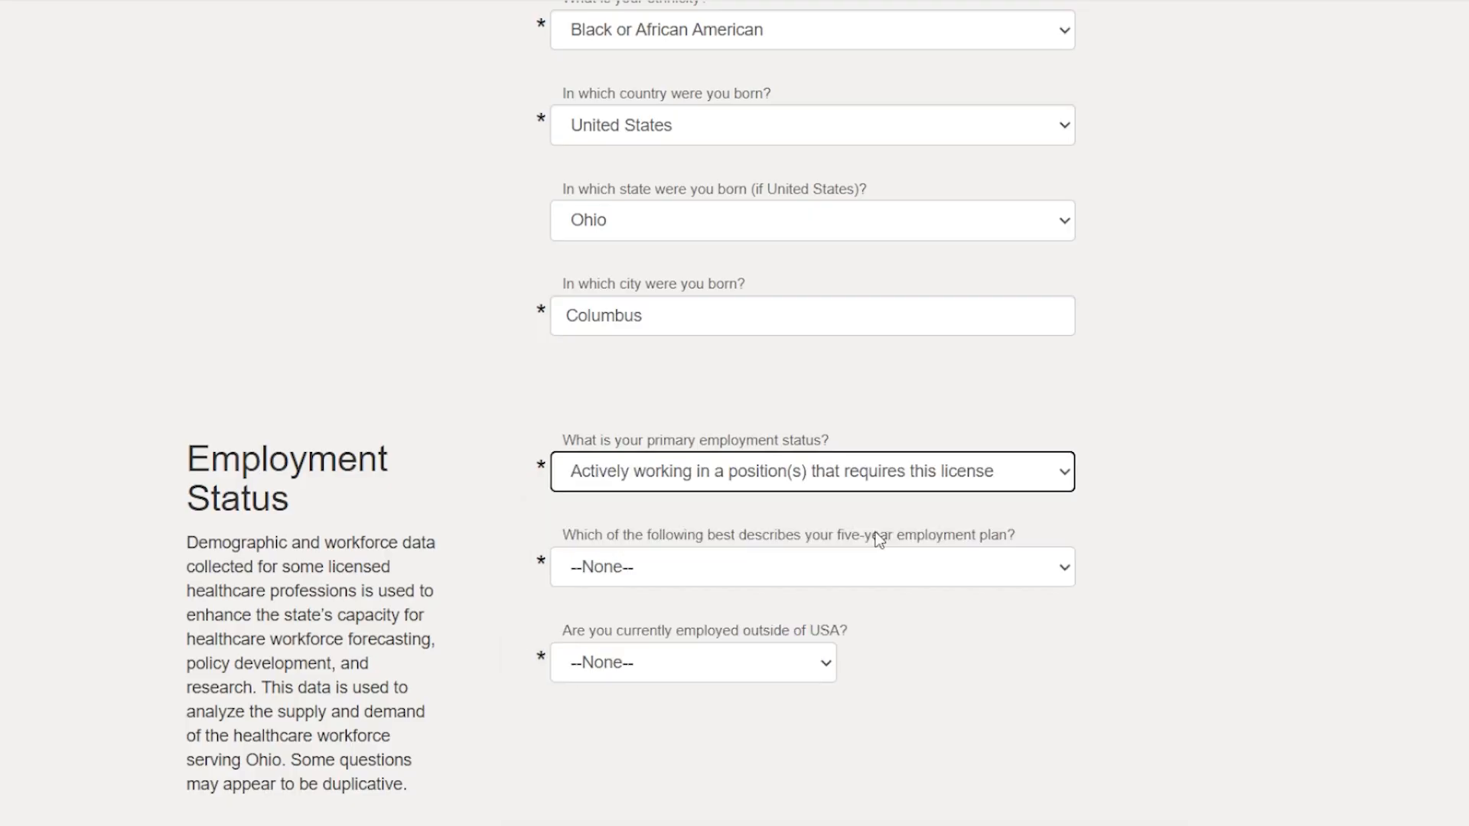
Set the five-year employment plan to maintain practice hours as is, and answer No to being currently employed outside the USA.
left_click(930, 573)
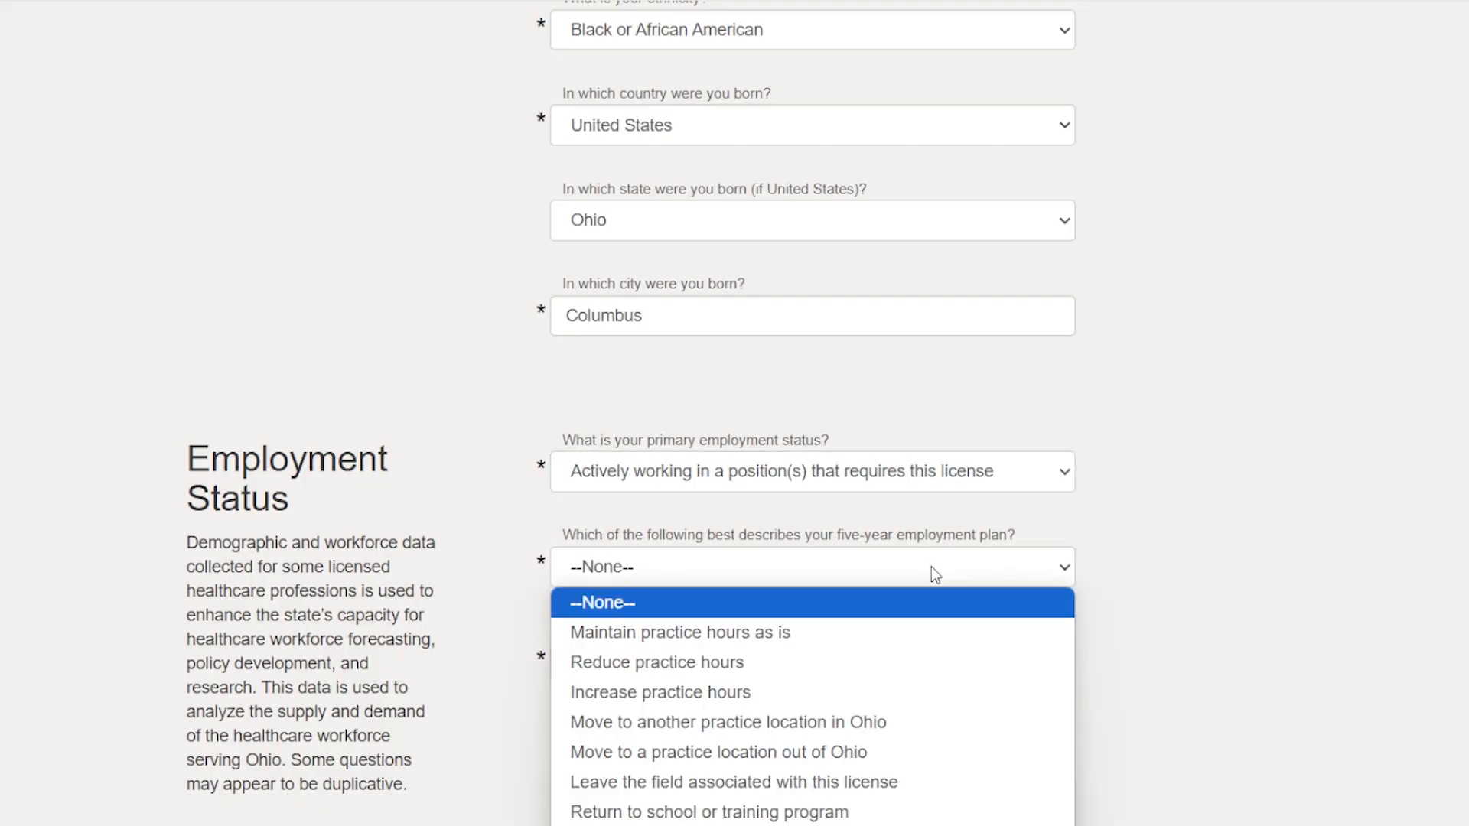
left_click(736, 635)
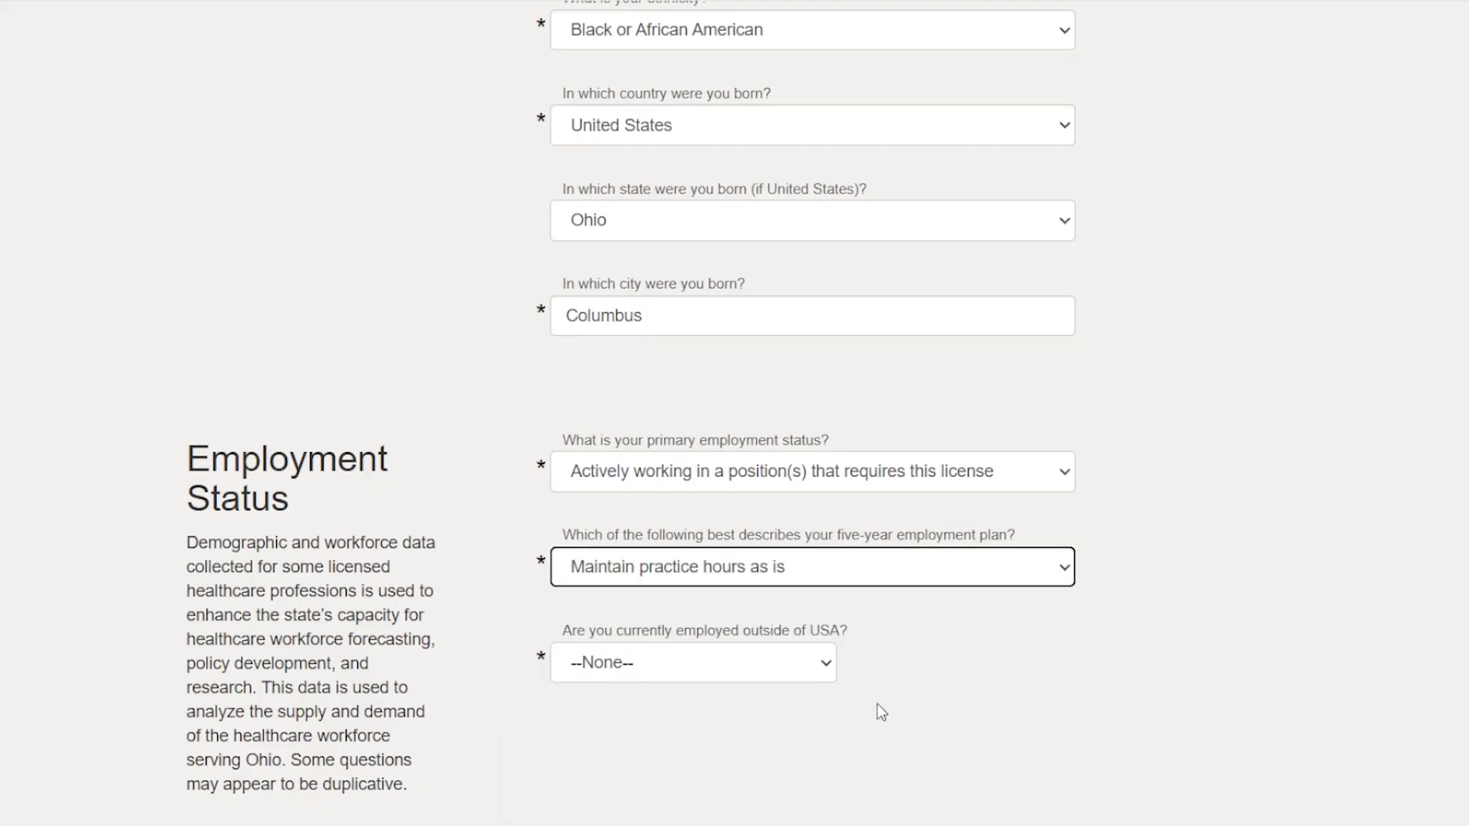
left_click(788, 678)
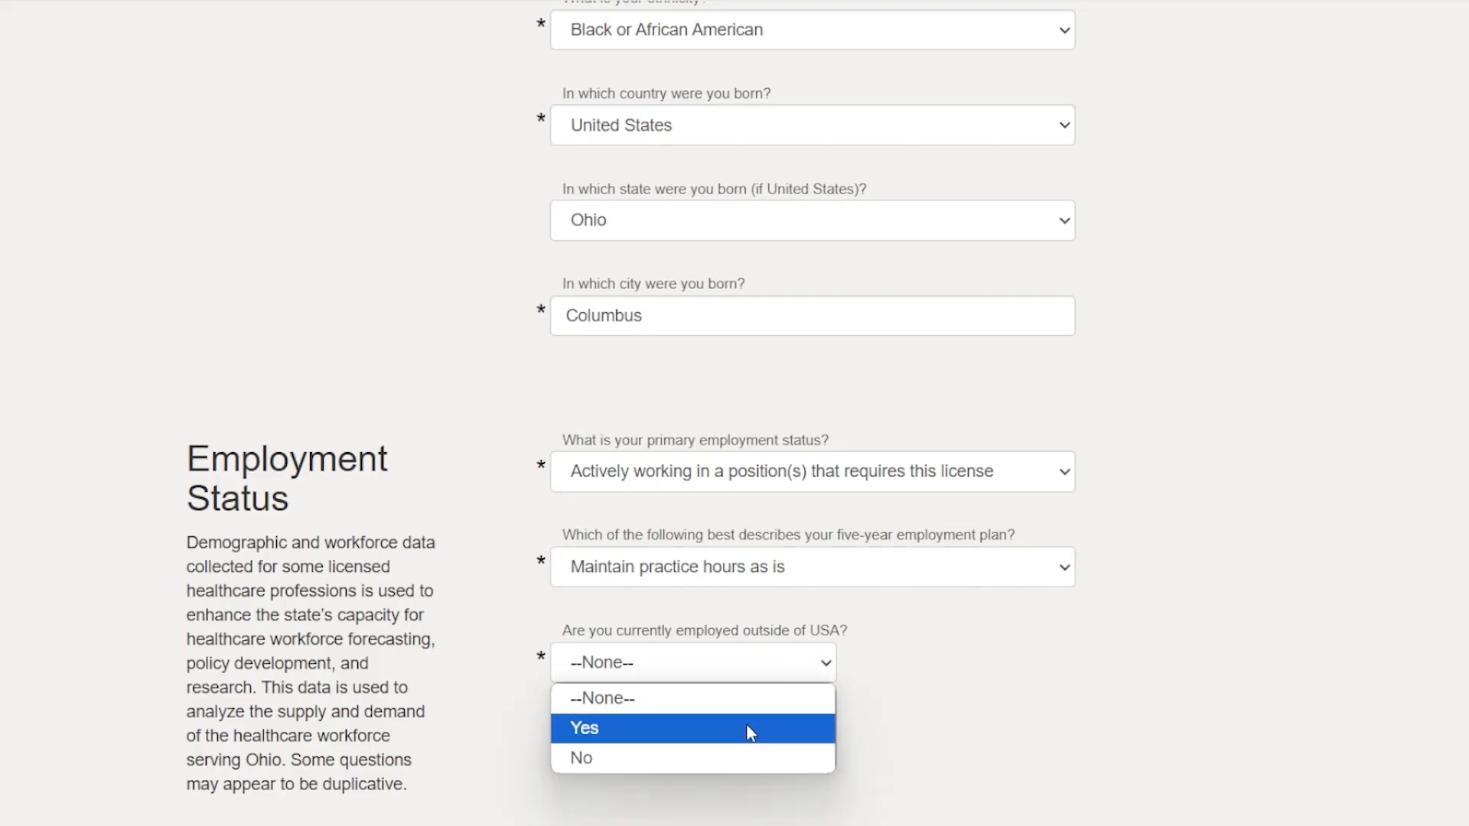
left_click(749, 758)
Review the license mailing address and military service answers, and save the personal information to continue to the Background section.
scroll(786, 754, "down", 10)
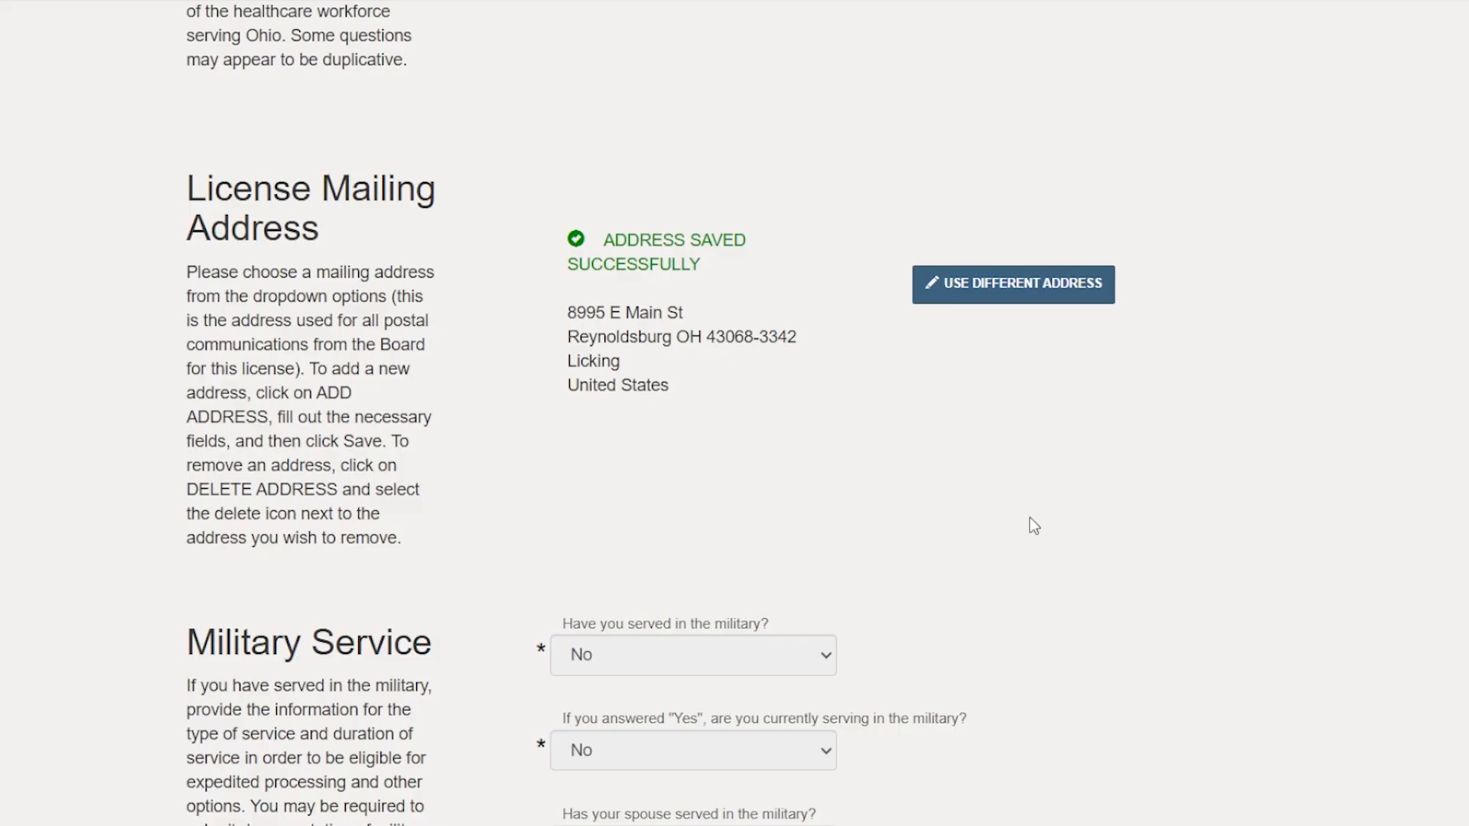
scroll(1033, 526, "down", 3)
scroll(1034, 526, "down", 3)
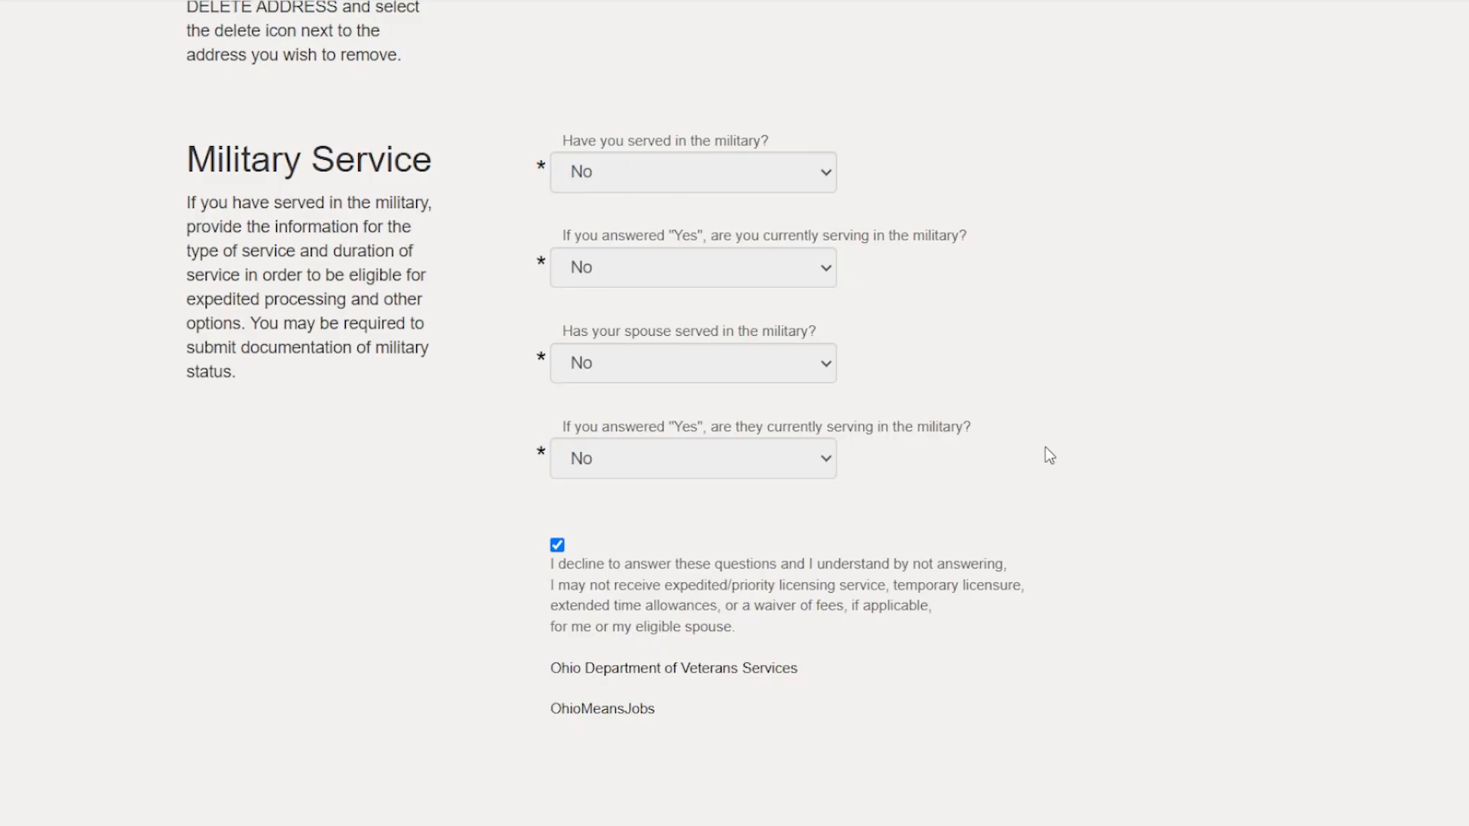
left_click(821, 170)
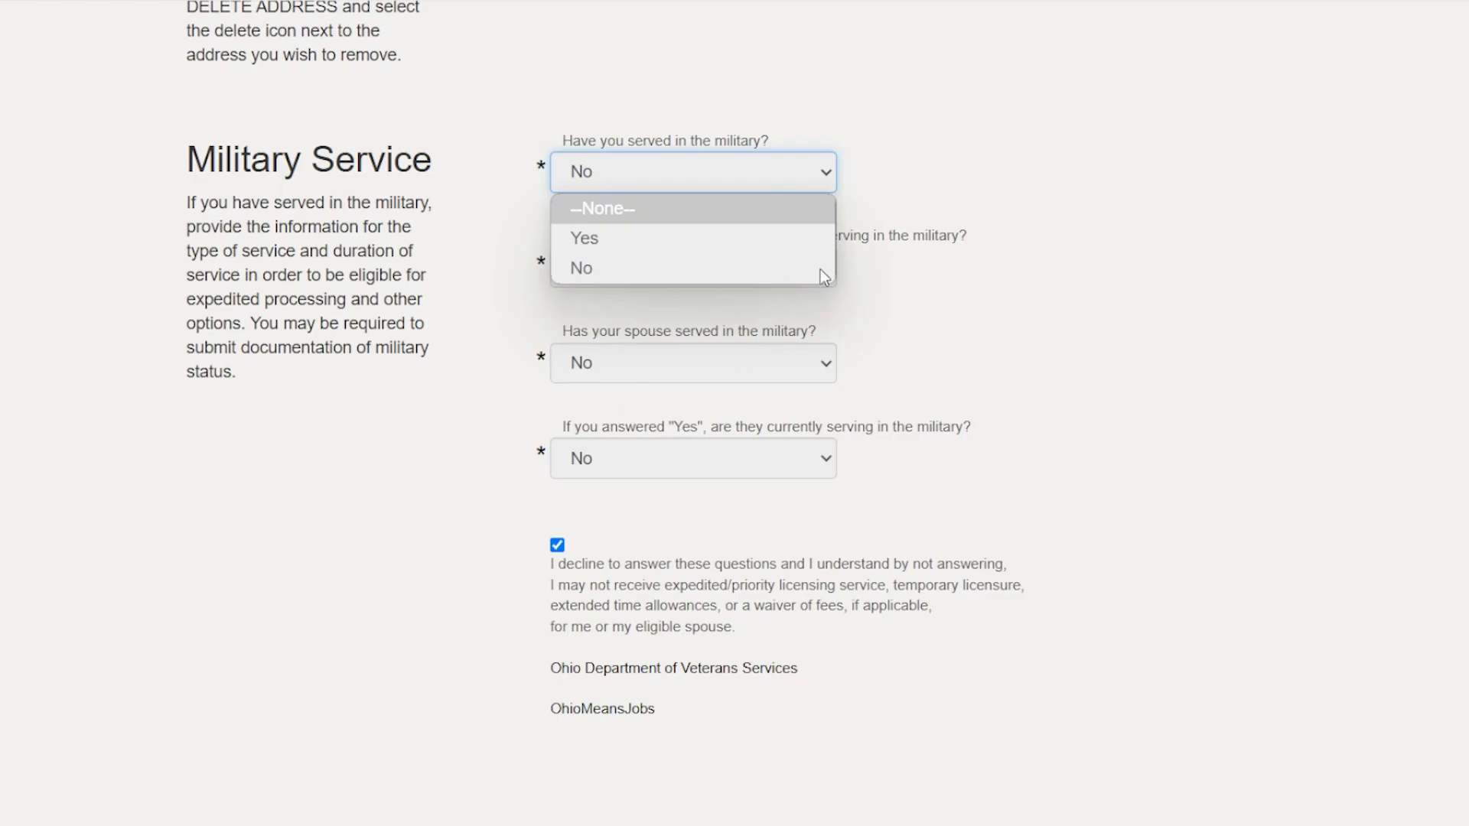
left_click(1234, 135)
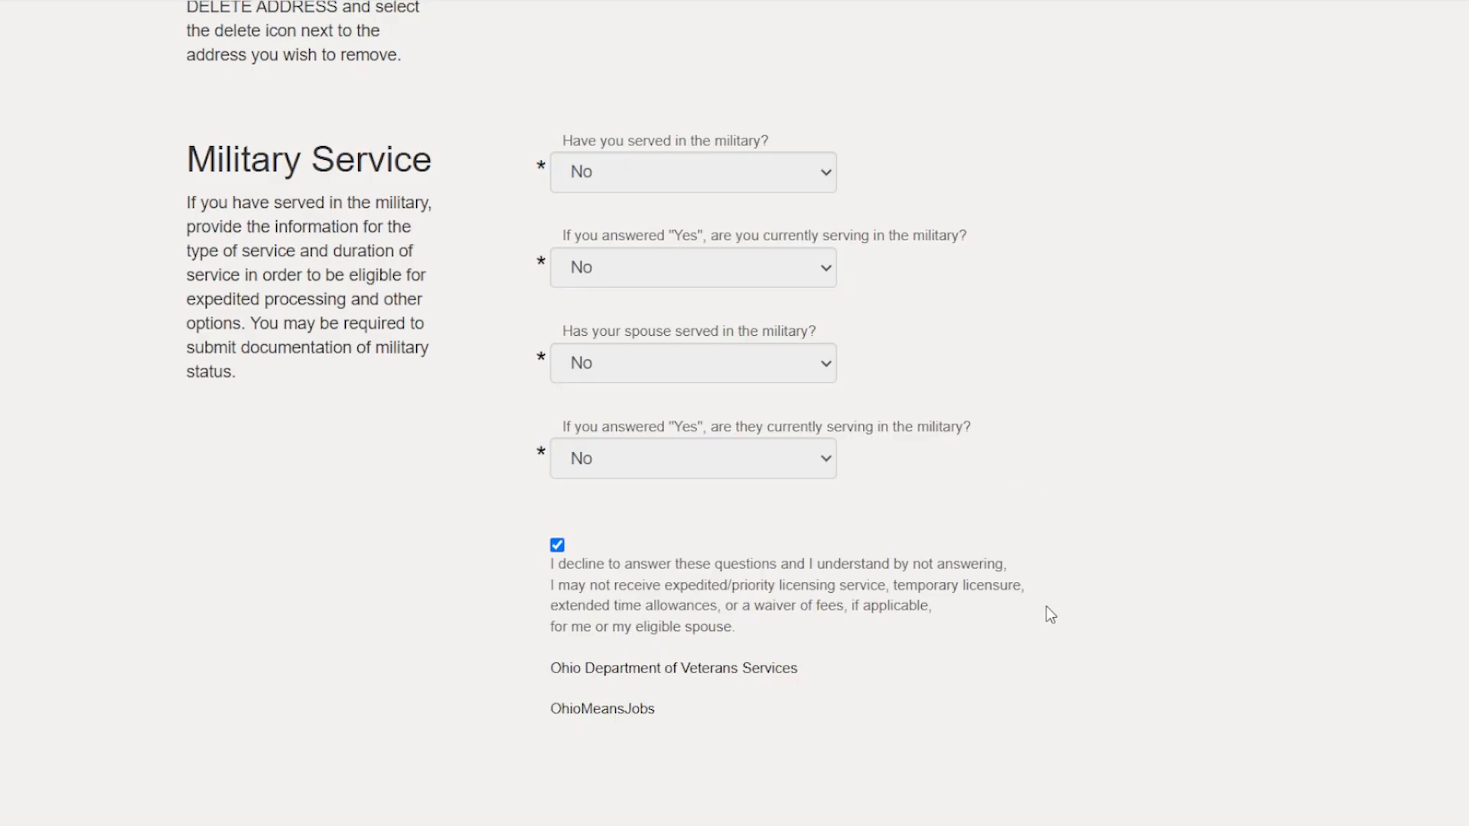
scroll(1036, 606, "down", 2)
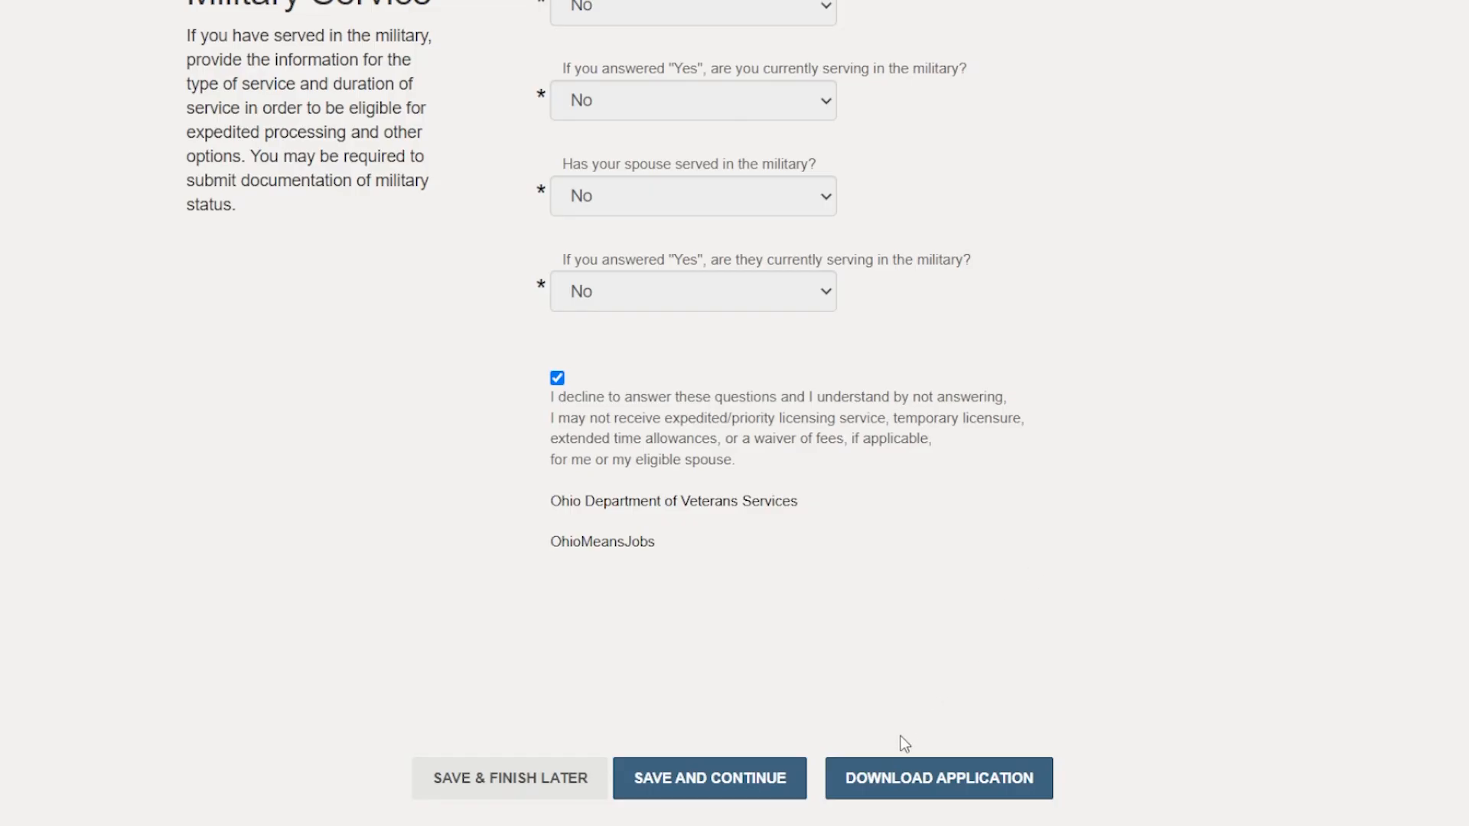
left_click(679, 791)
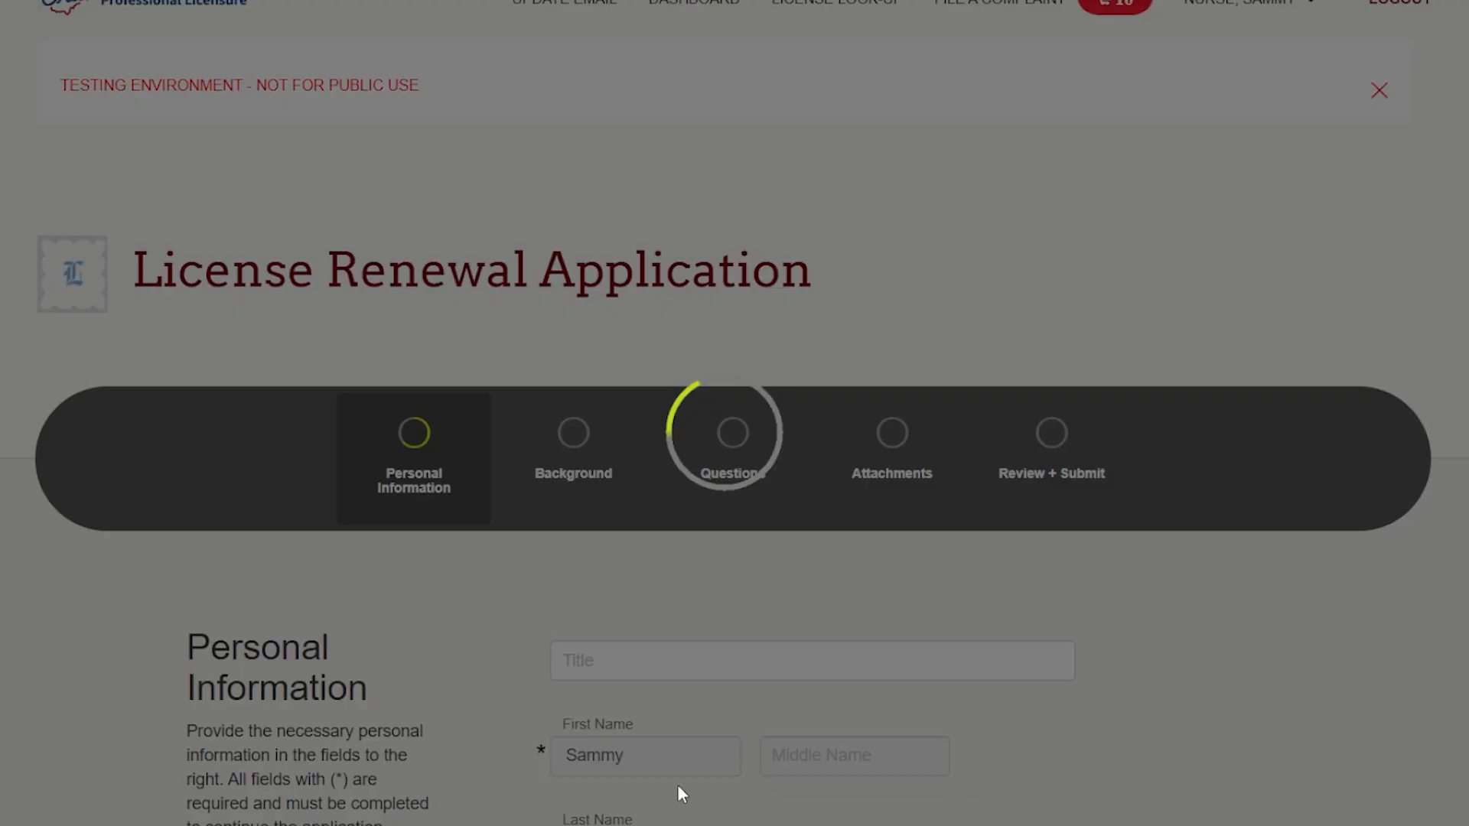
Start adding a current employment location in the Background section.
scroll(1061, 655, "down", 3)
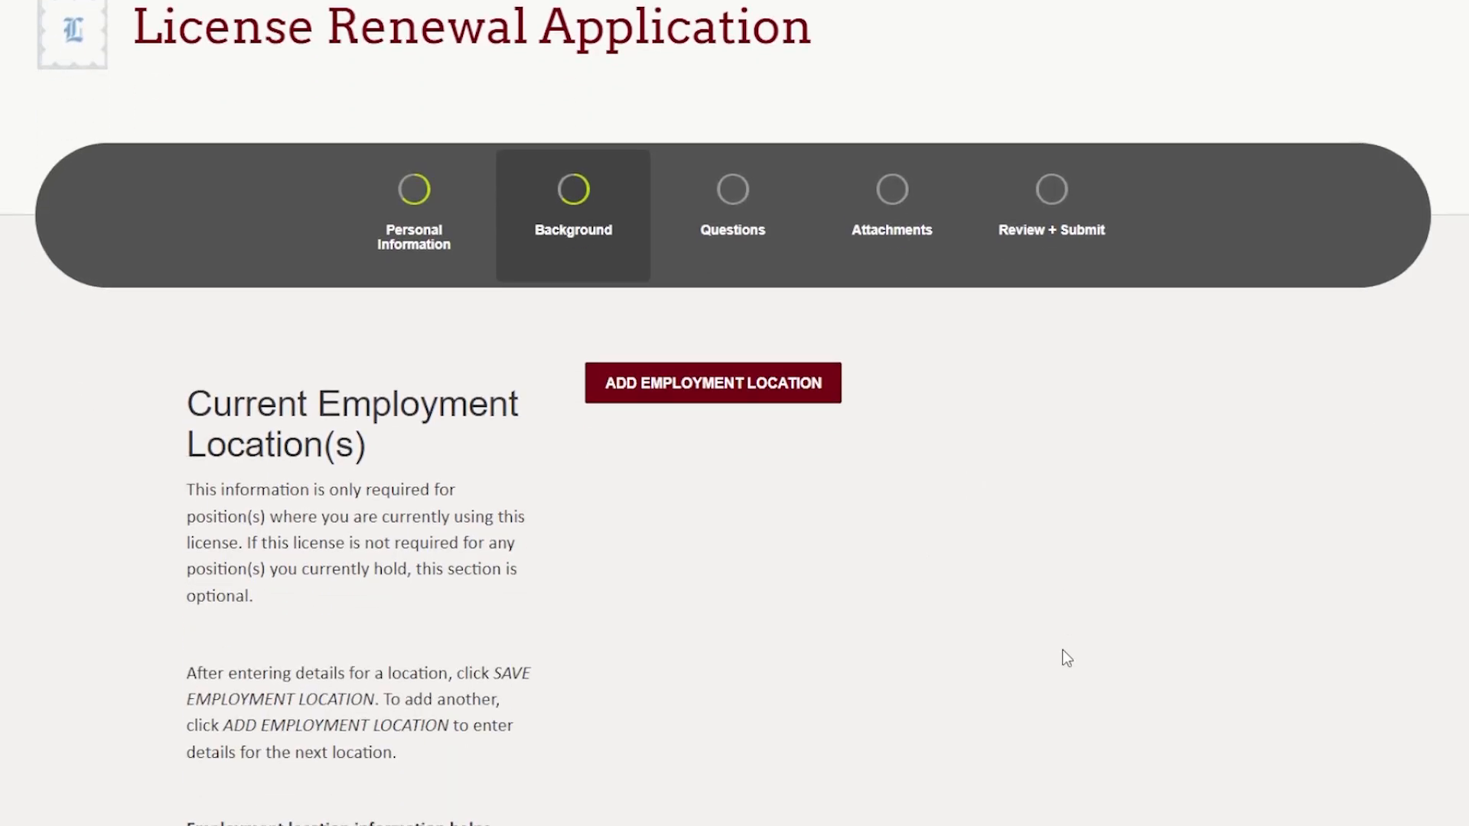
scroll(1064, 656, "down", 3)
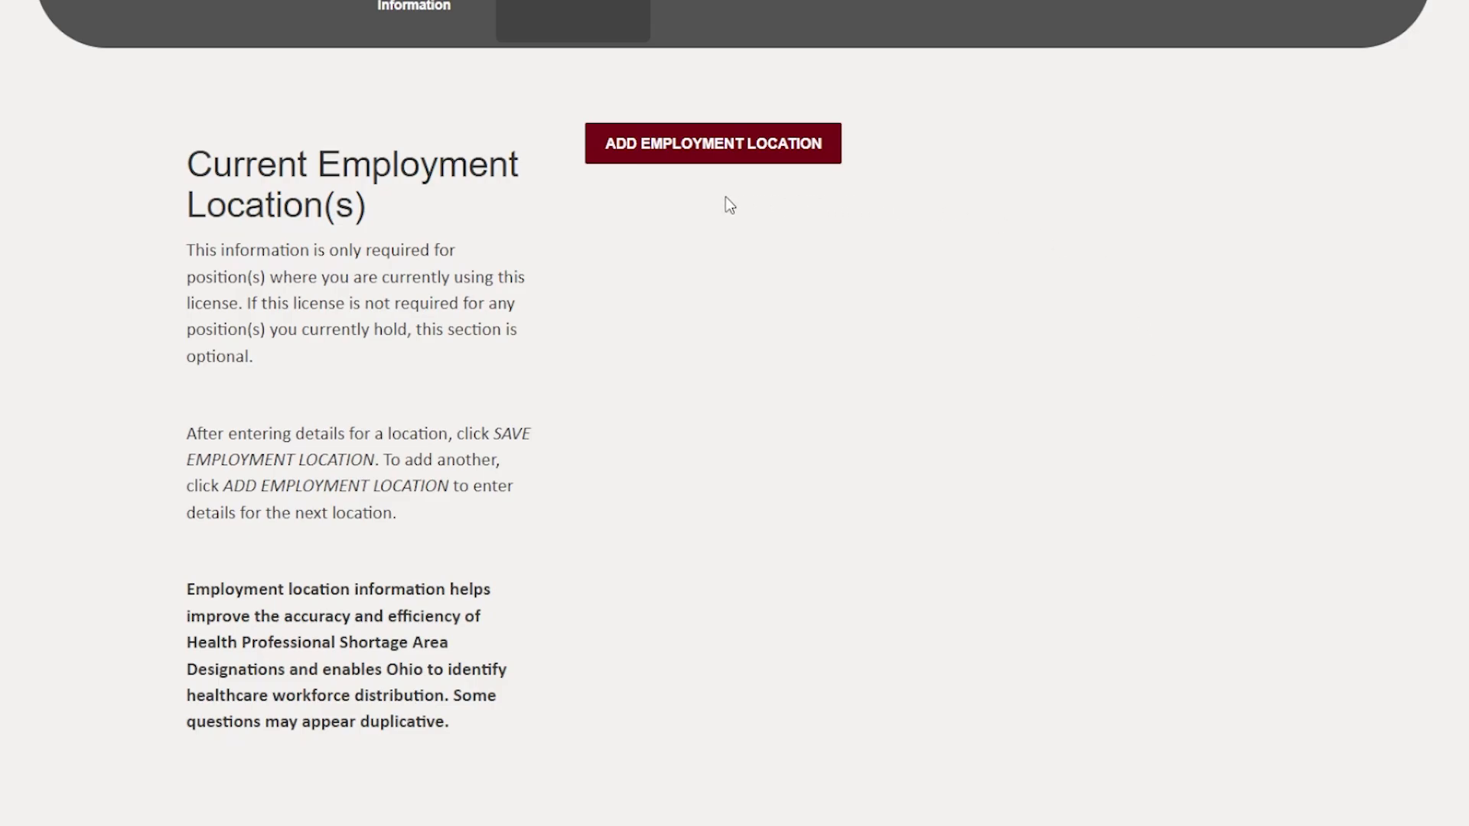
left_click(721, 145)
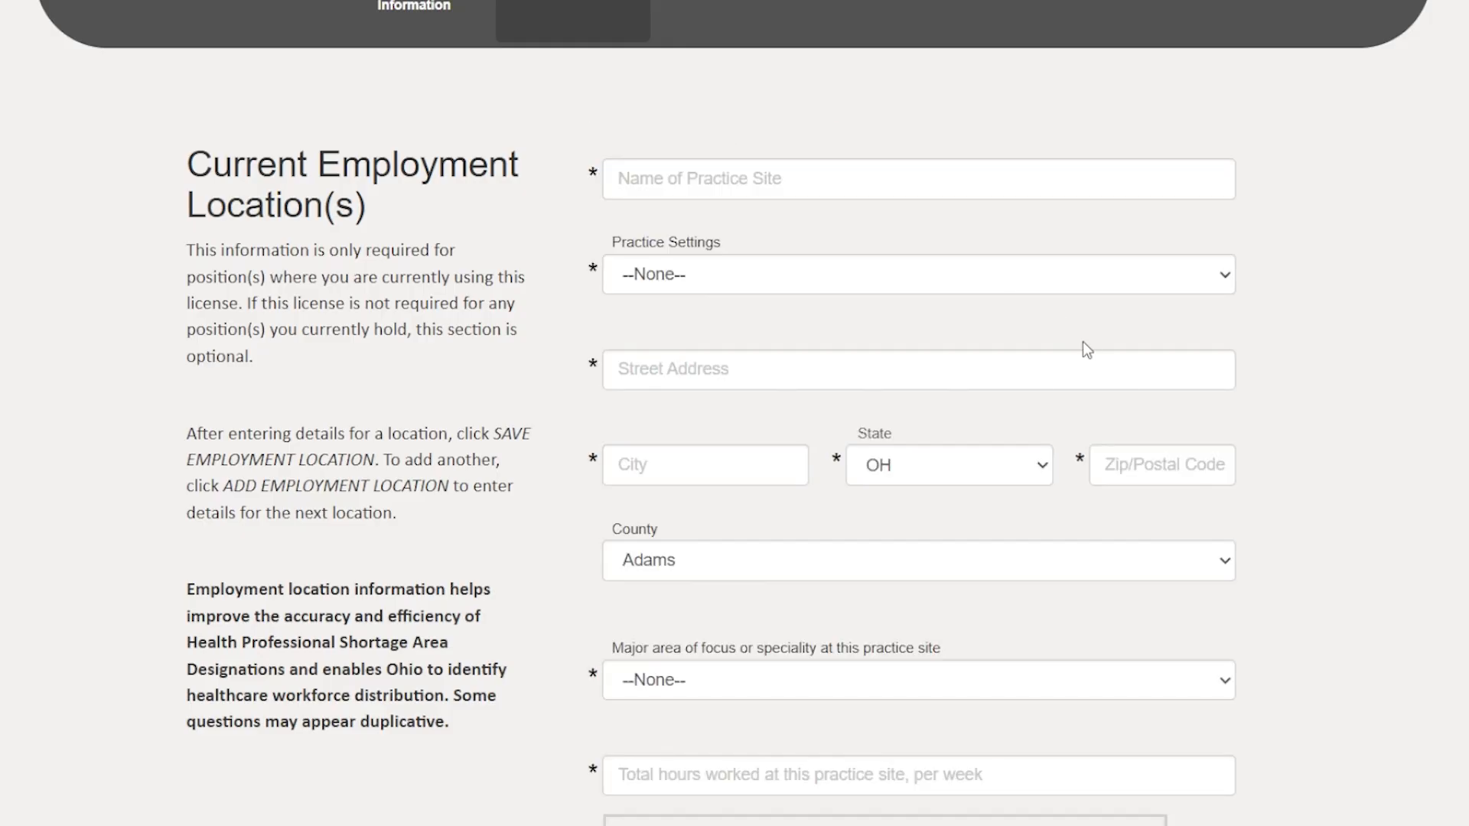
In the employment location form, answer Yes to hospital admitting privileges and set the current employment arrangement to Self-Employed.
scroll(1386, 451, "down", 2)
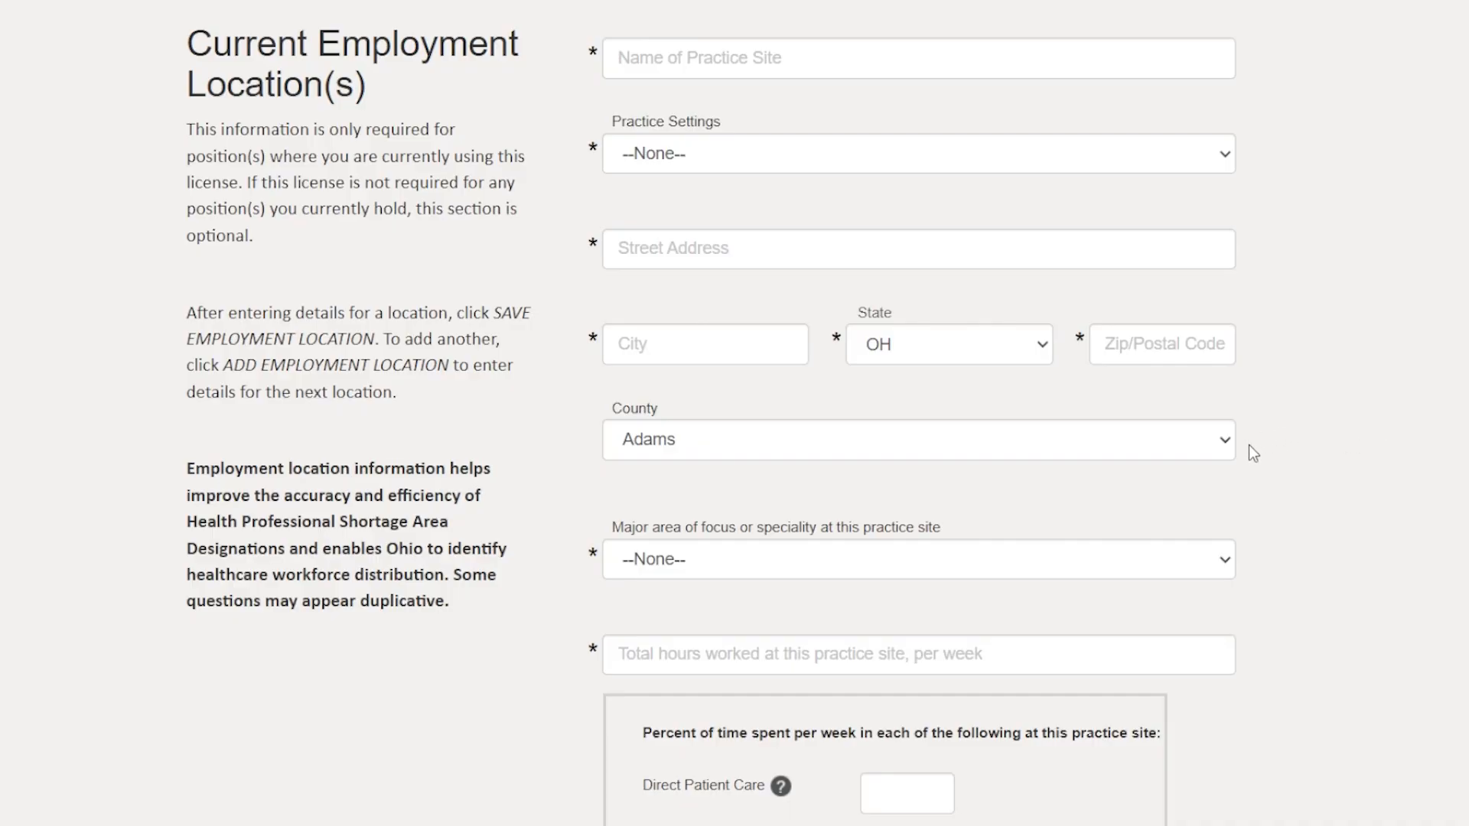
scroll(1249, 444, "down", 2)
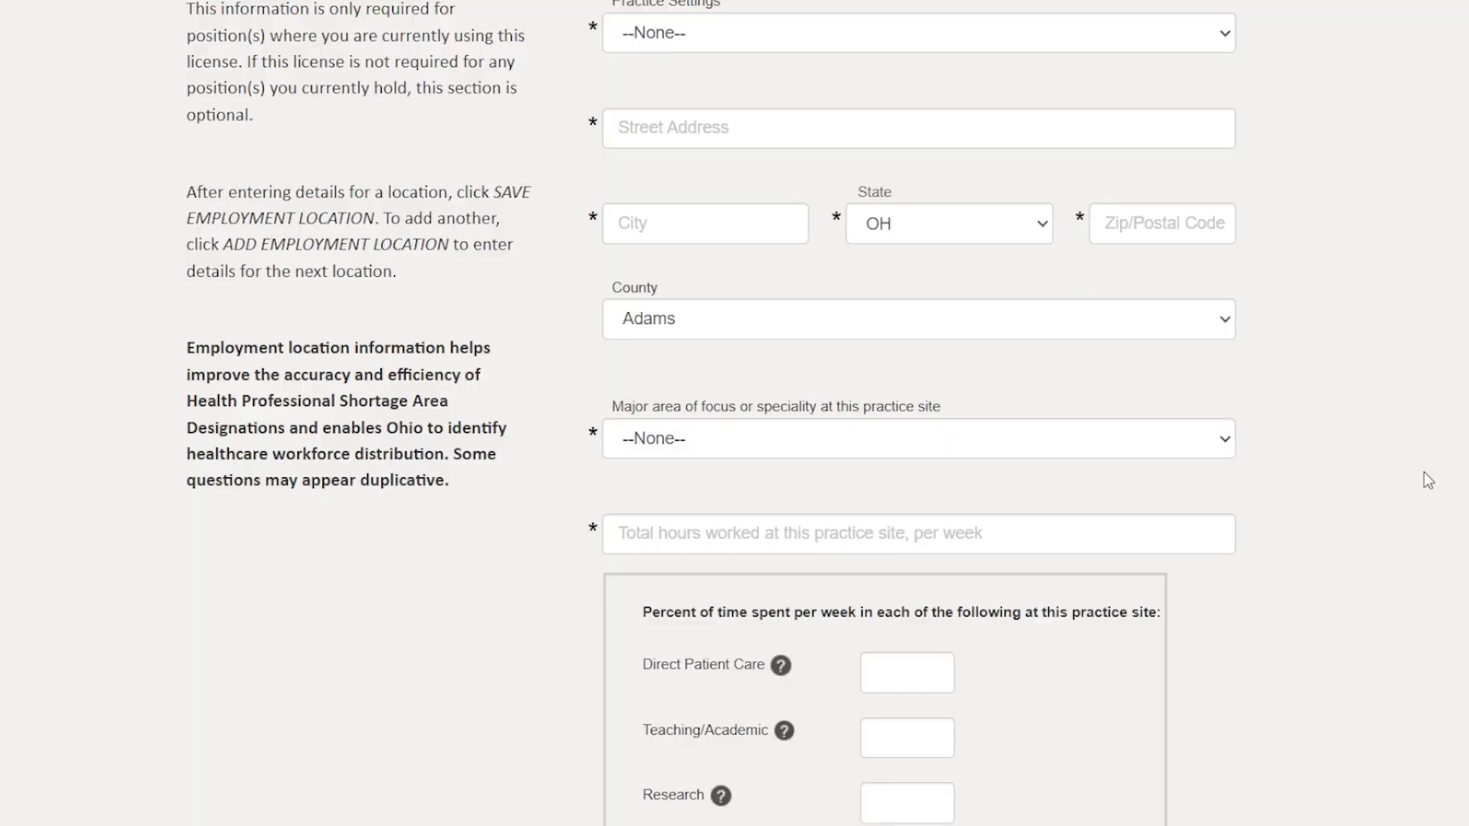
scroll(1424, 471, "down", 2)
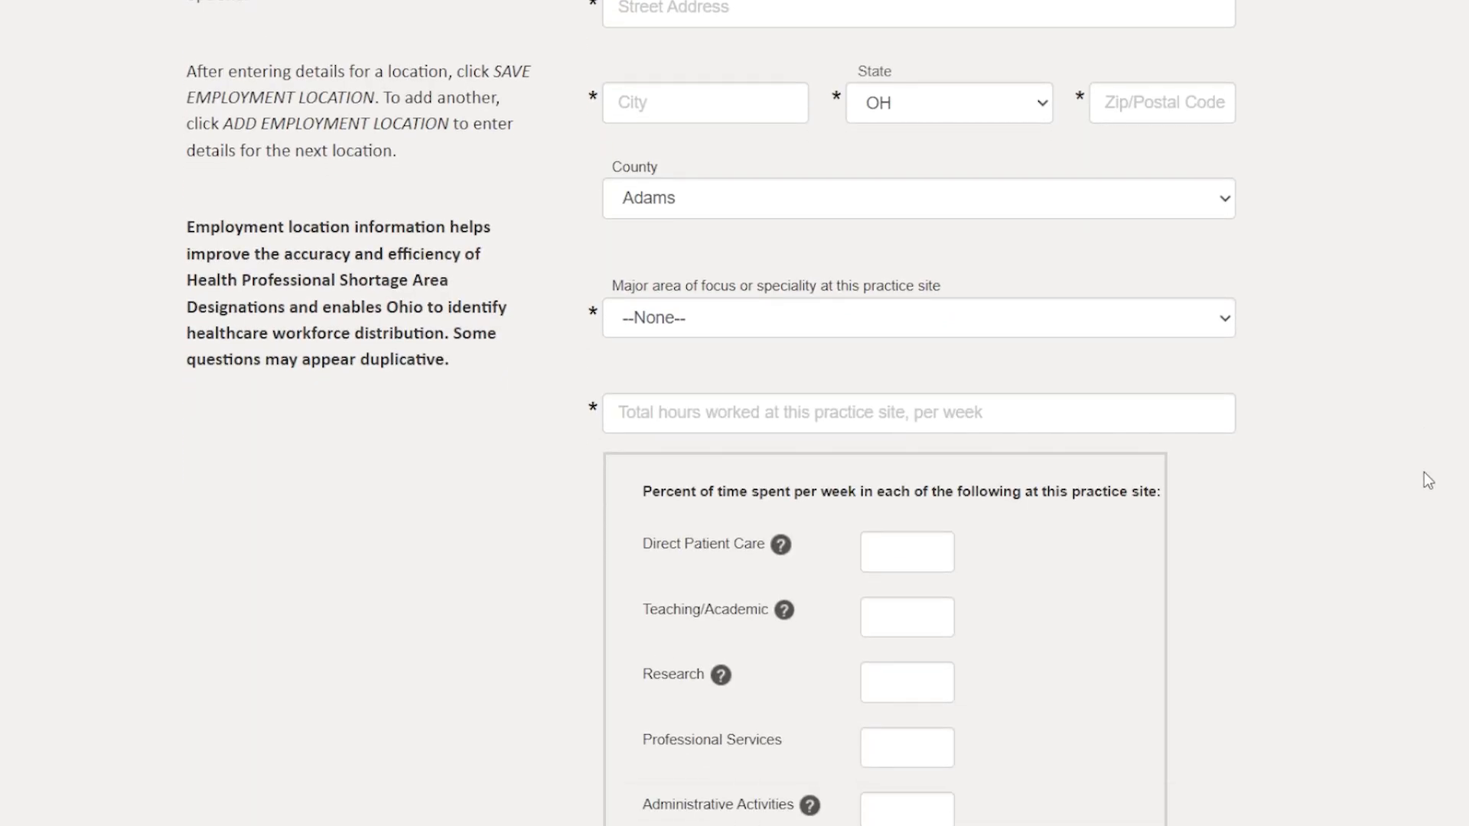
scroll(1228, 589, "down", 3)
scroll(1229, 590, "down", 3)
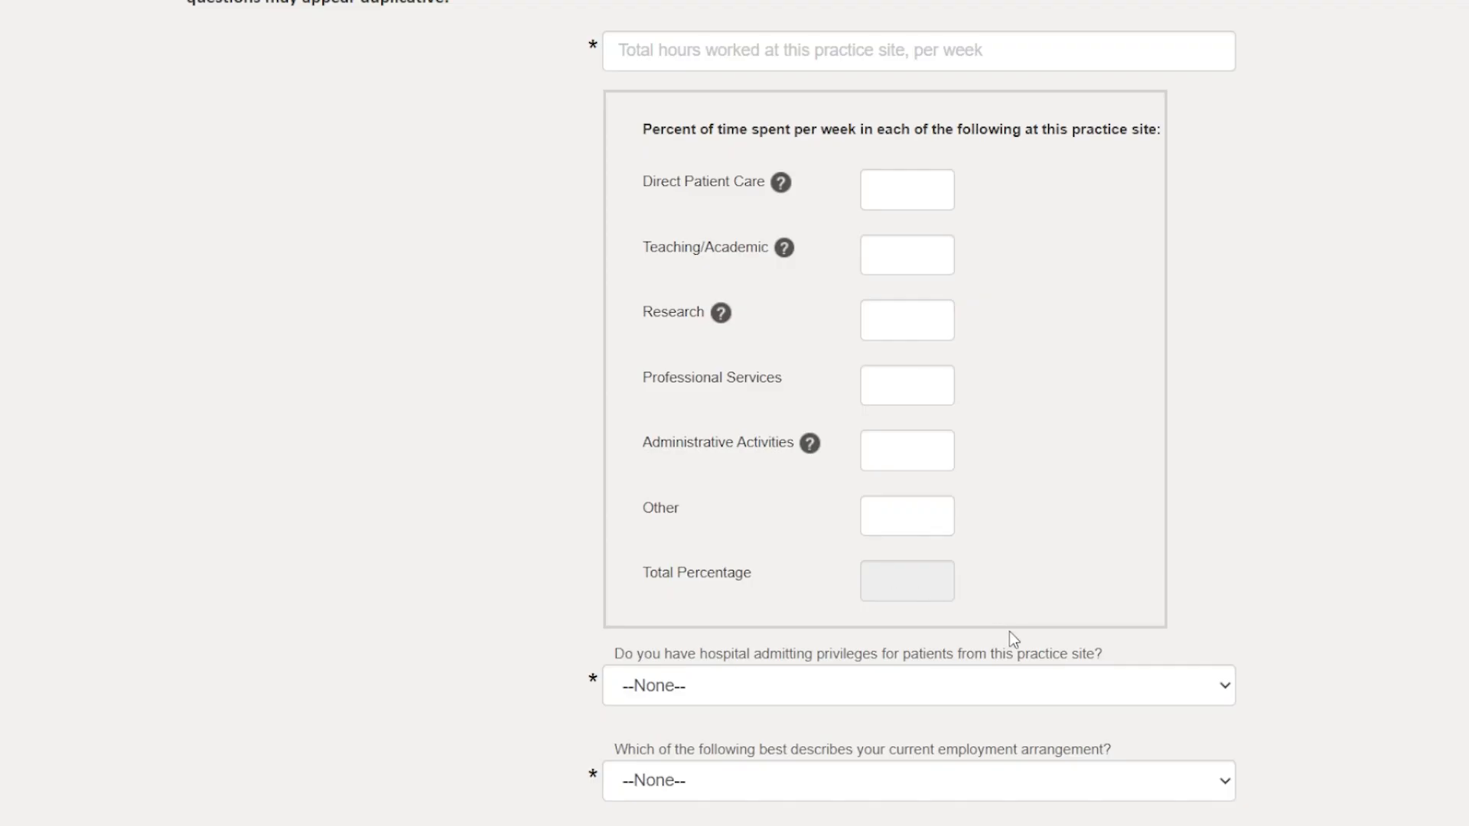
scroll(1008, 631, "down", 6)
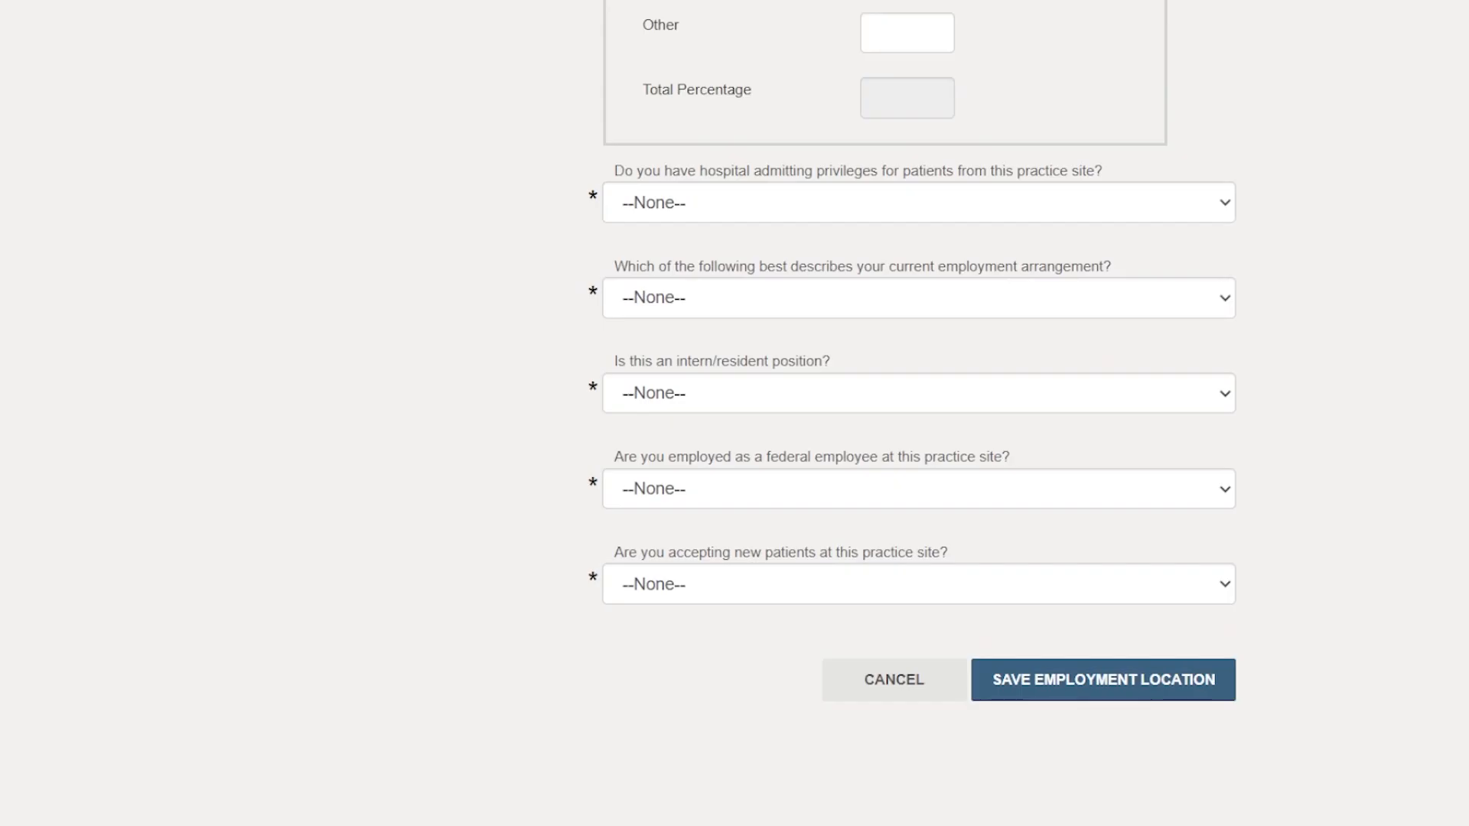
left_click(1207, 213)
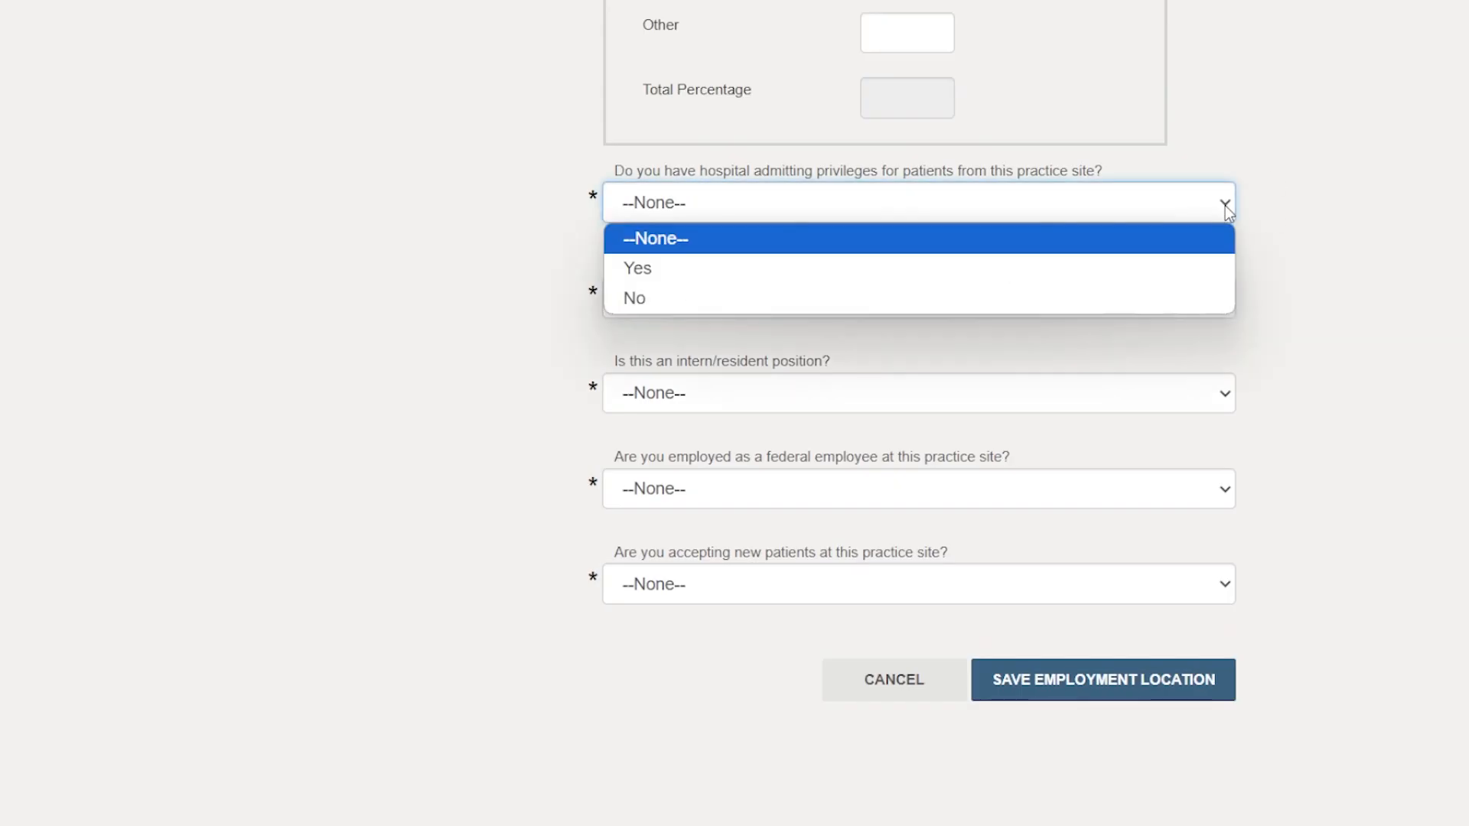
left_click(948, 281)
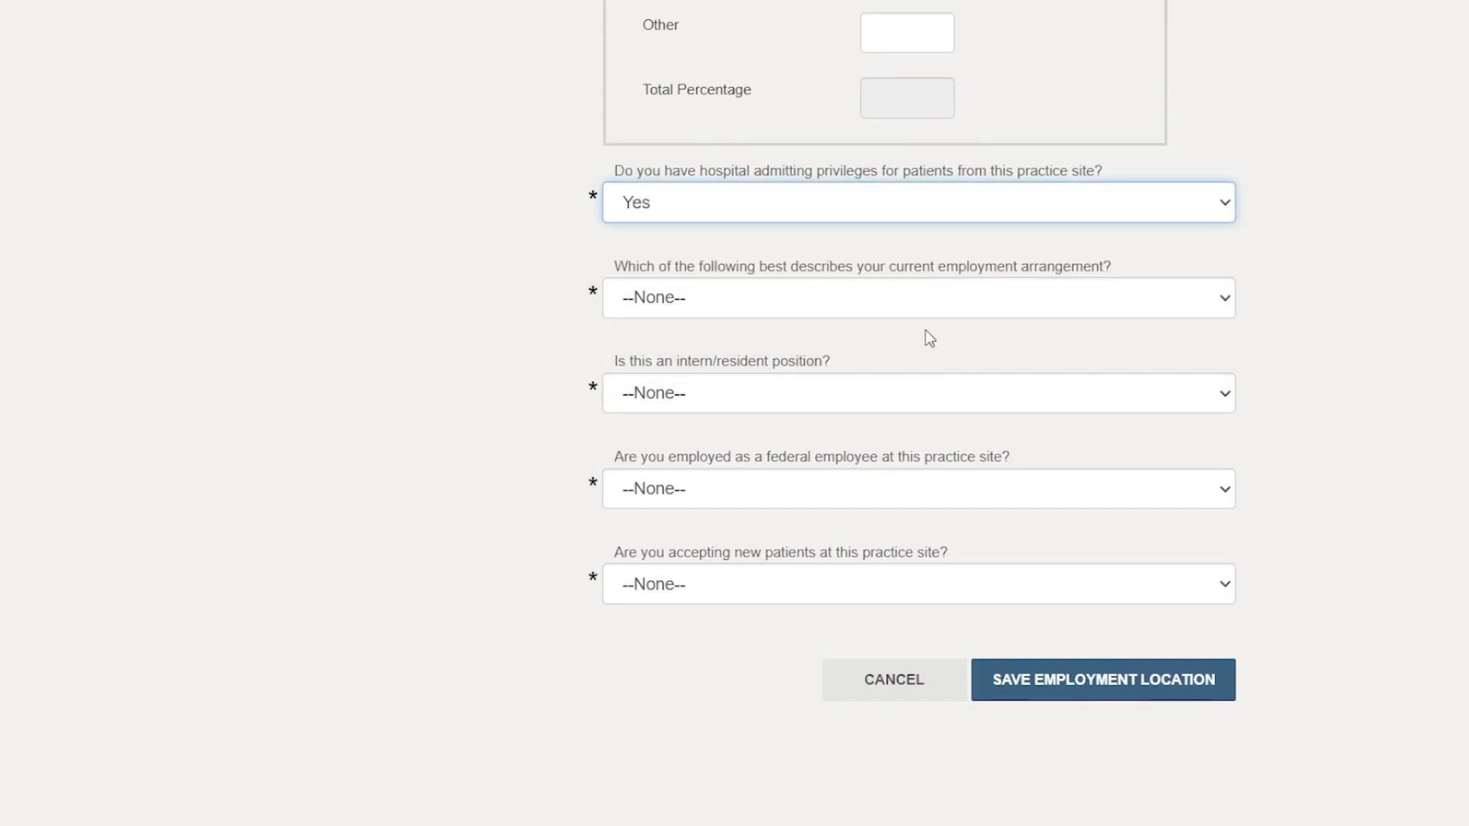
left_click(1153, 303)
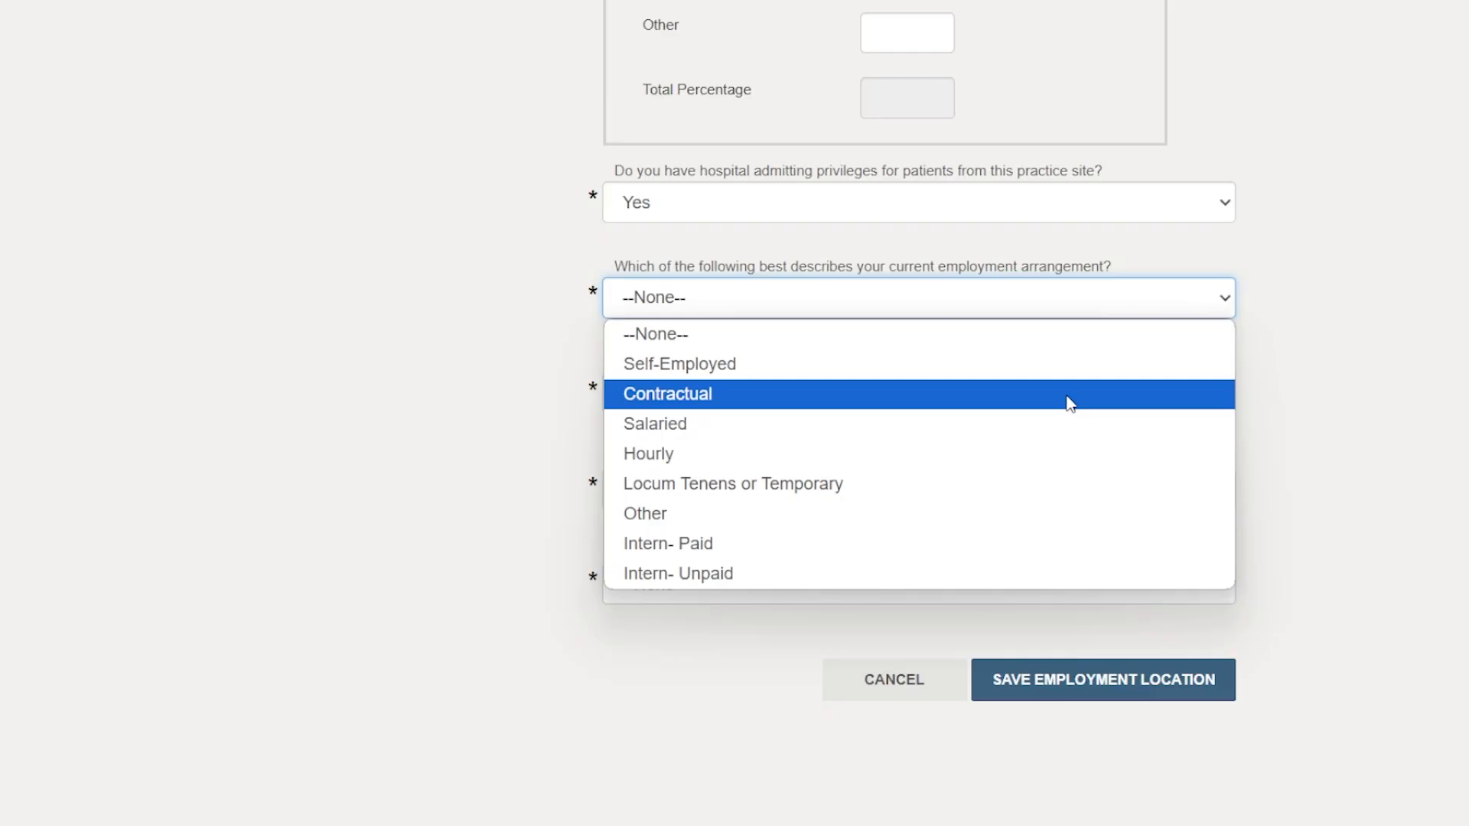
left_click(1019, 377)
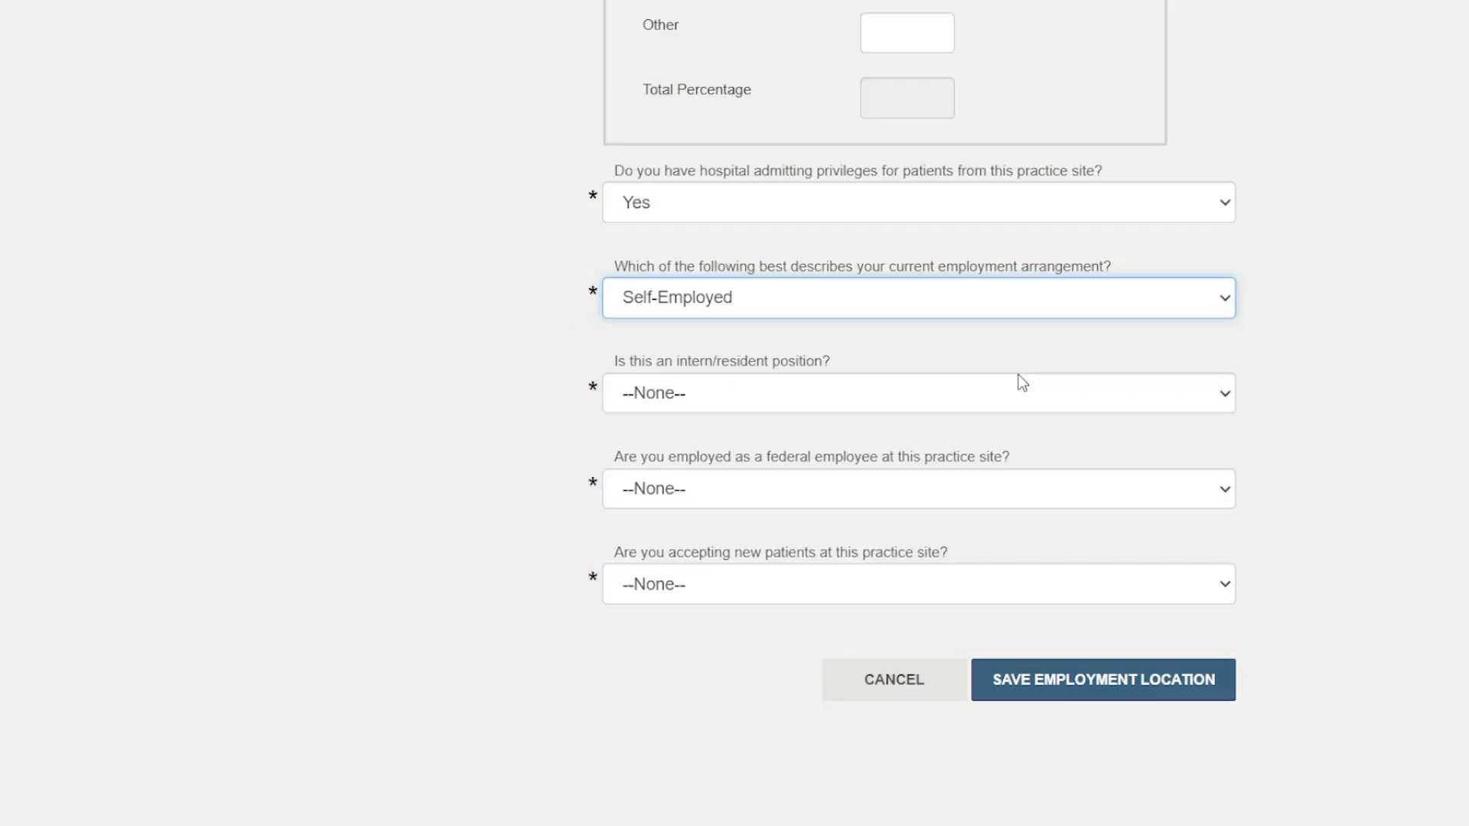
Answer Yes to the intern/resident, federal employee and accepting new patients questions, and save the Background section to continue to Questions.
left_click(878, 395)
left_click(784, 458)
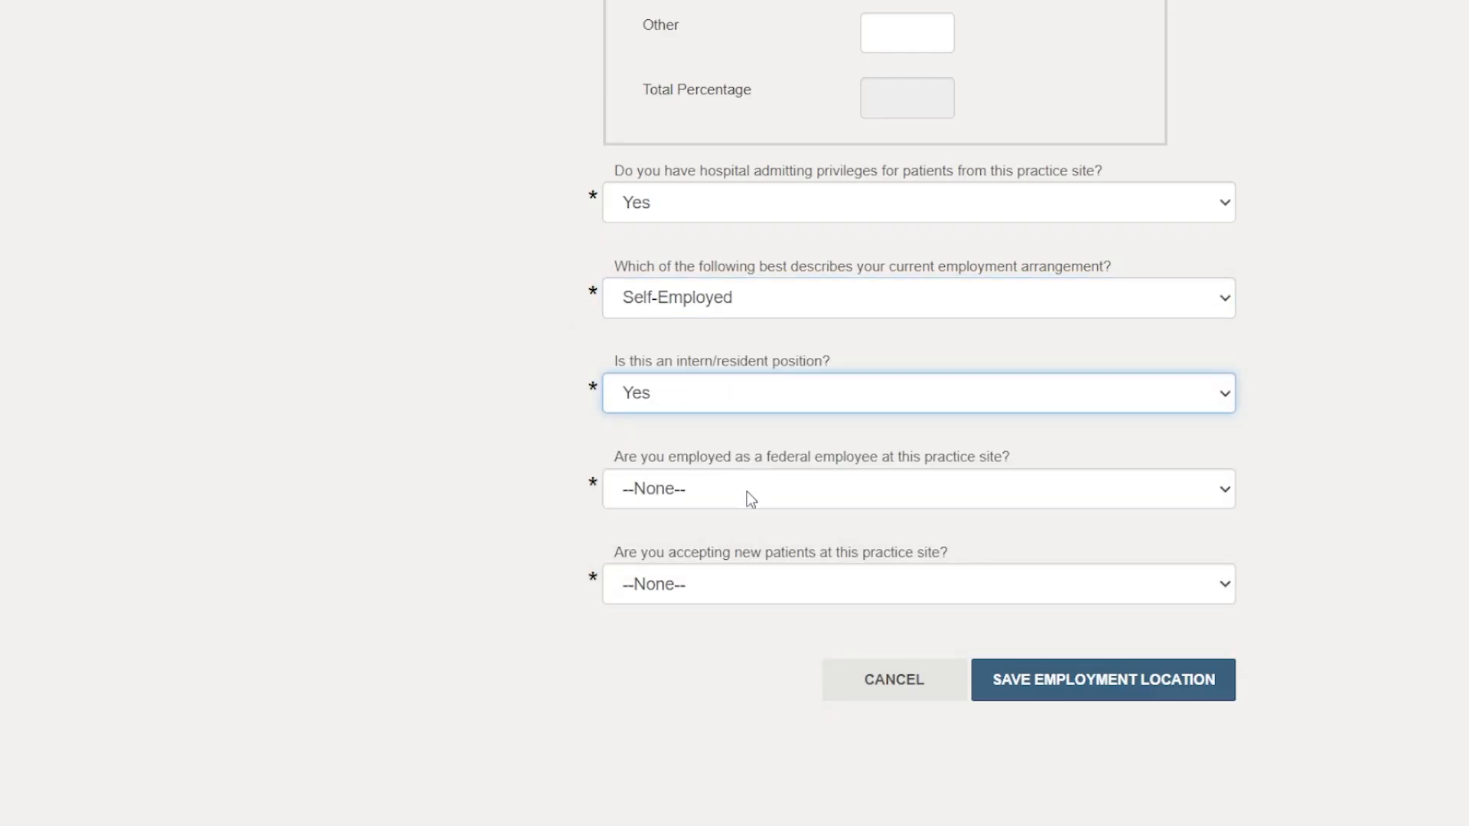
left_click(747, 493)
left_click(695, 557)
left_click(679, 582)
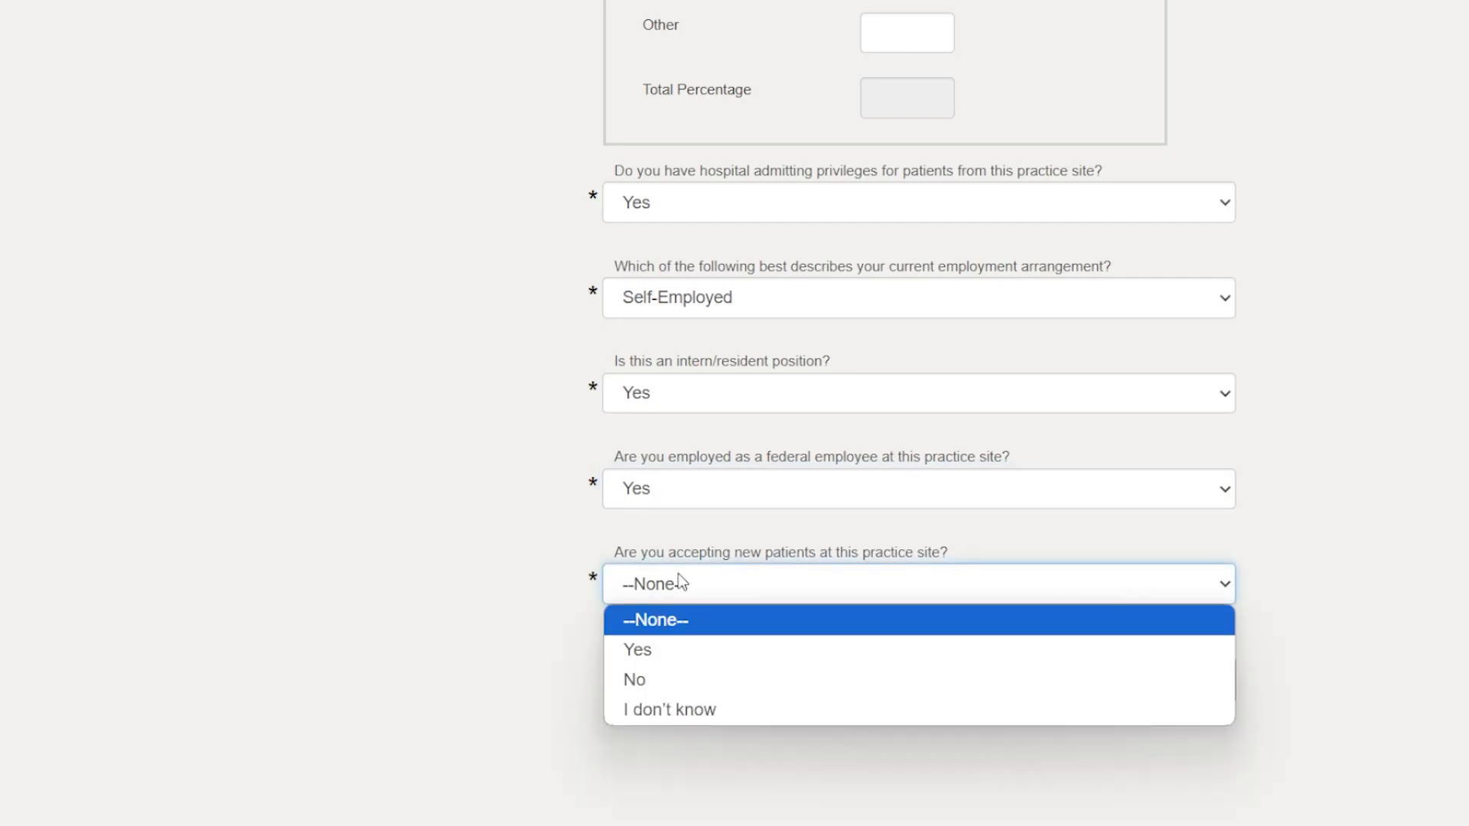
left_click(710, 650)
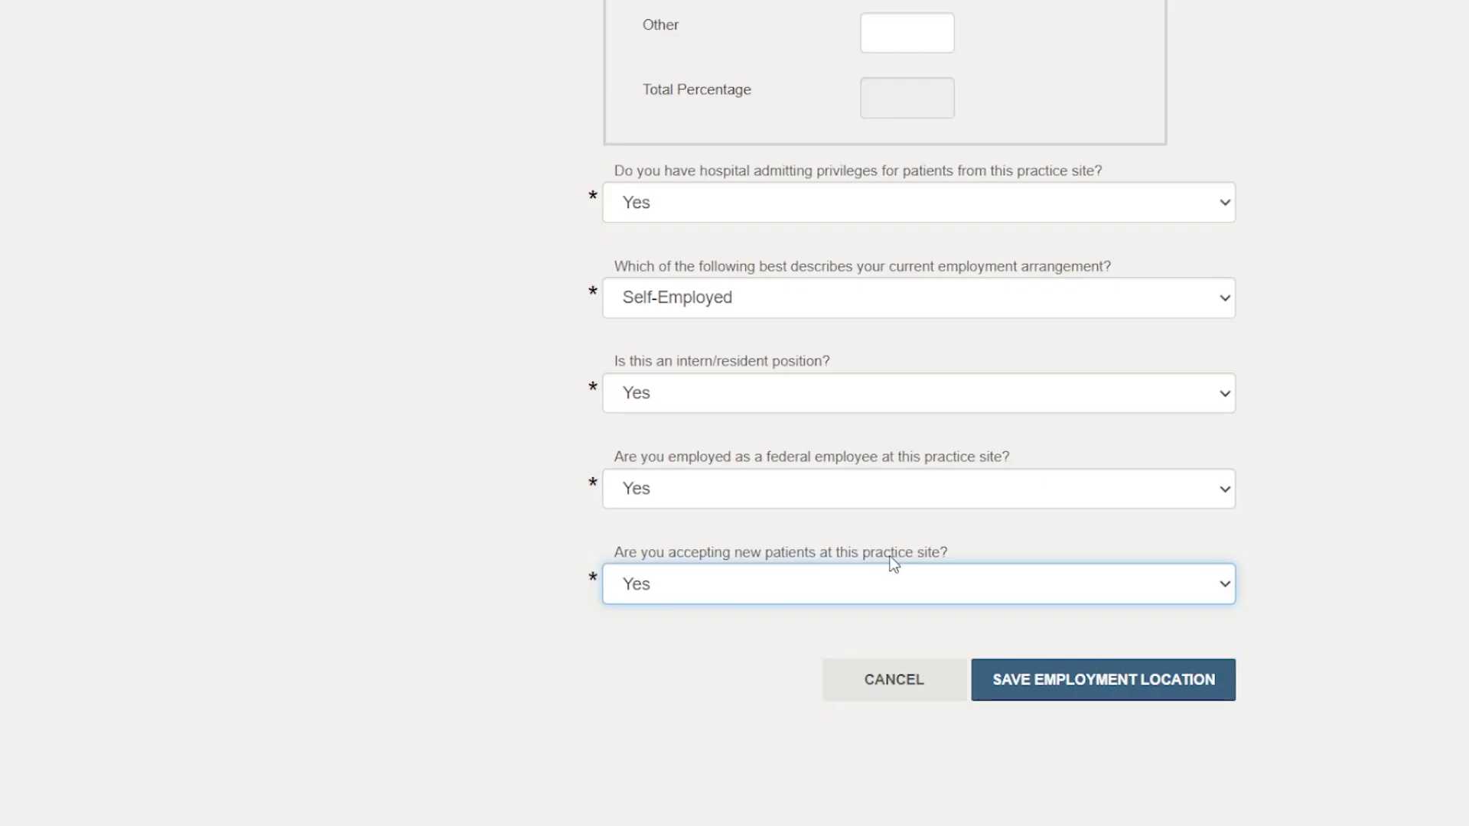
scroll(1026, 515, "down", 3)
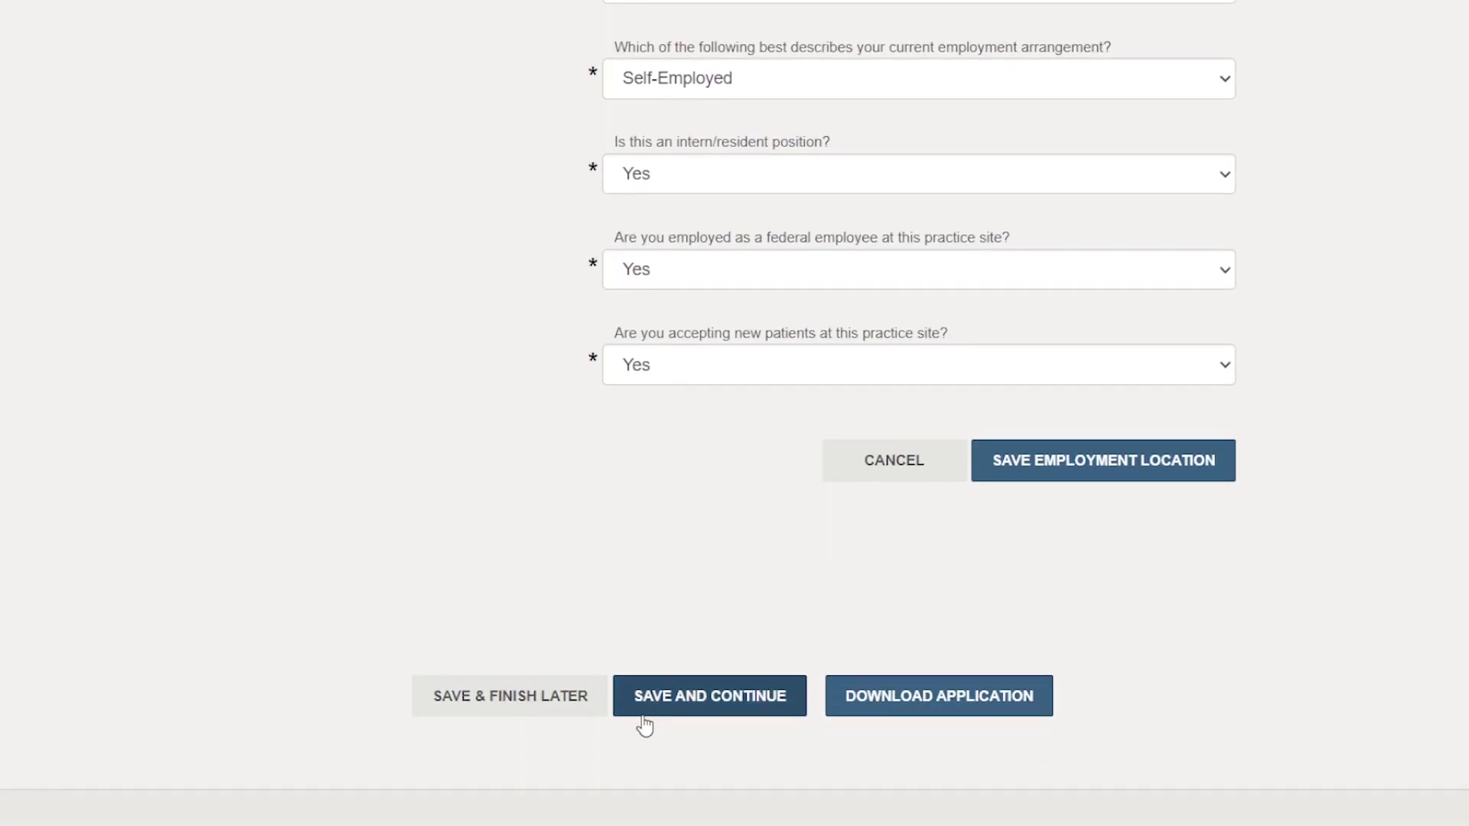
left_click(704, 713)
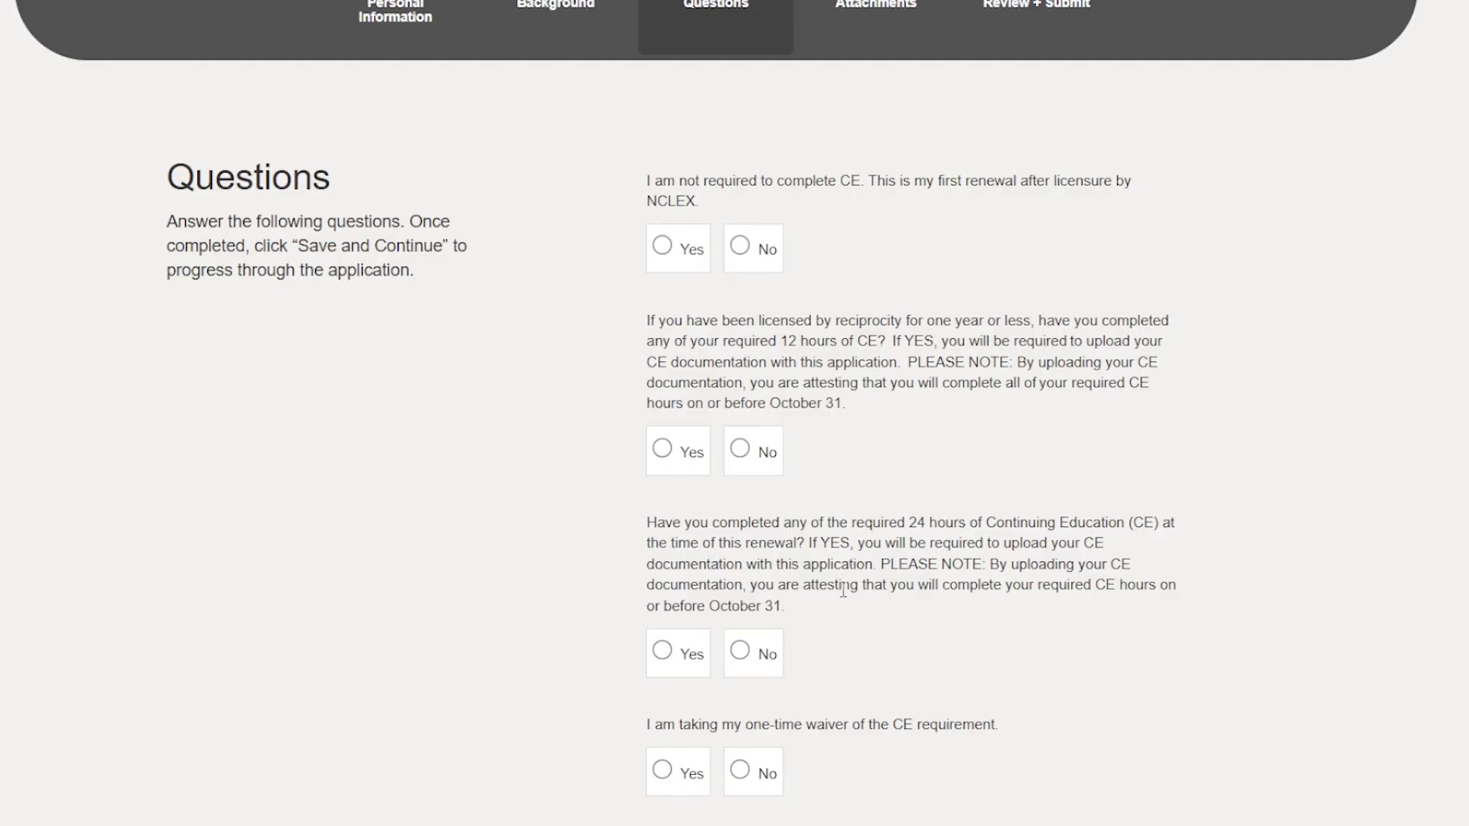
Examine the Questions section's items on continuing education, citizenship, nursing education, initial licensure and job status.
left_click(662, 651)
left_click(740, 248)
left_click(749, 456)
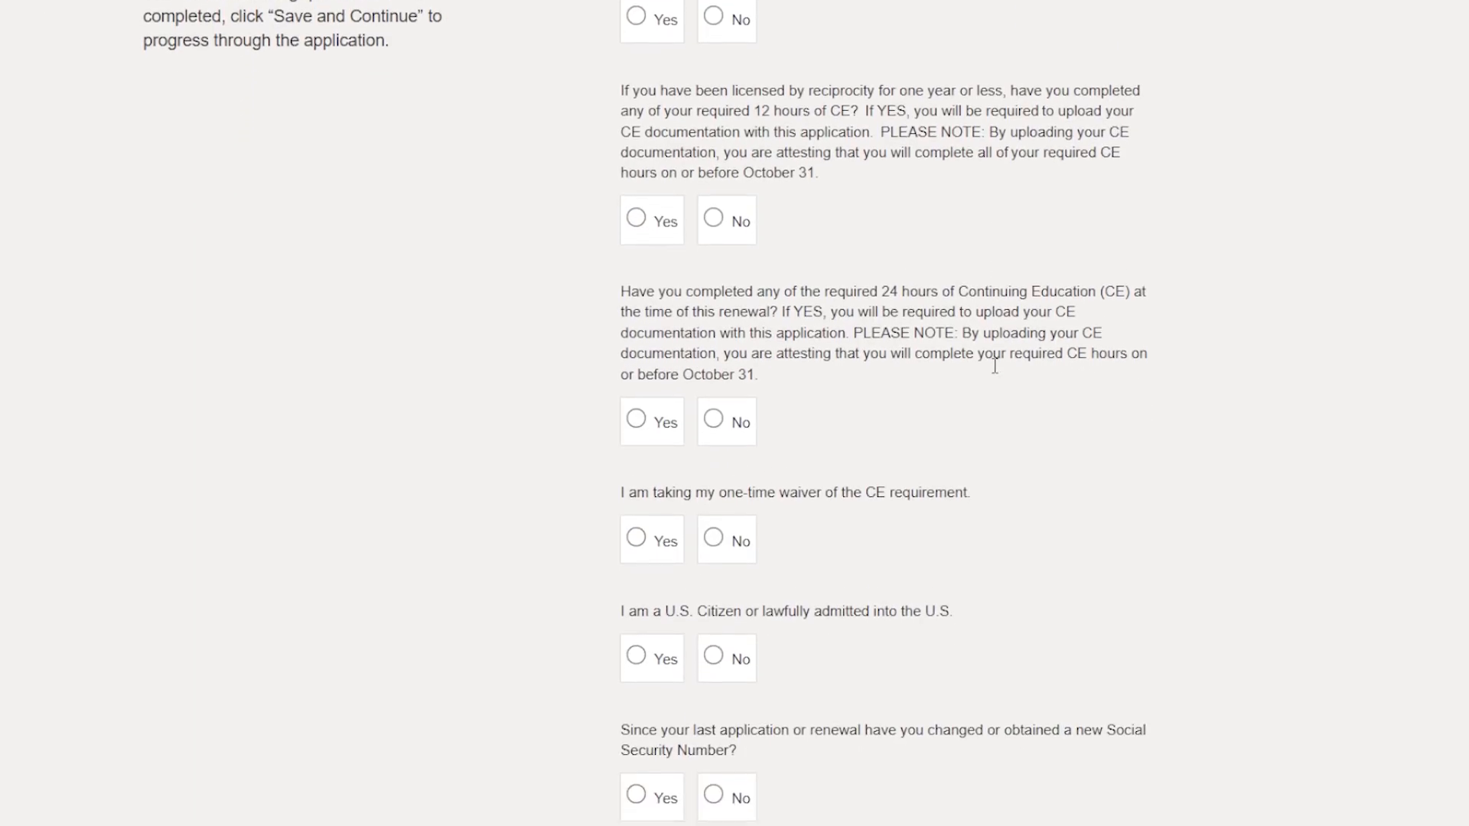
scroll(995, 367, "down", 3)
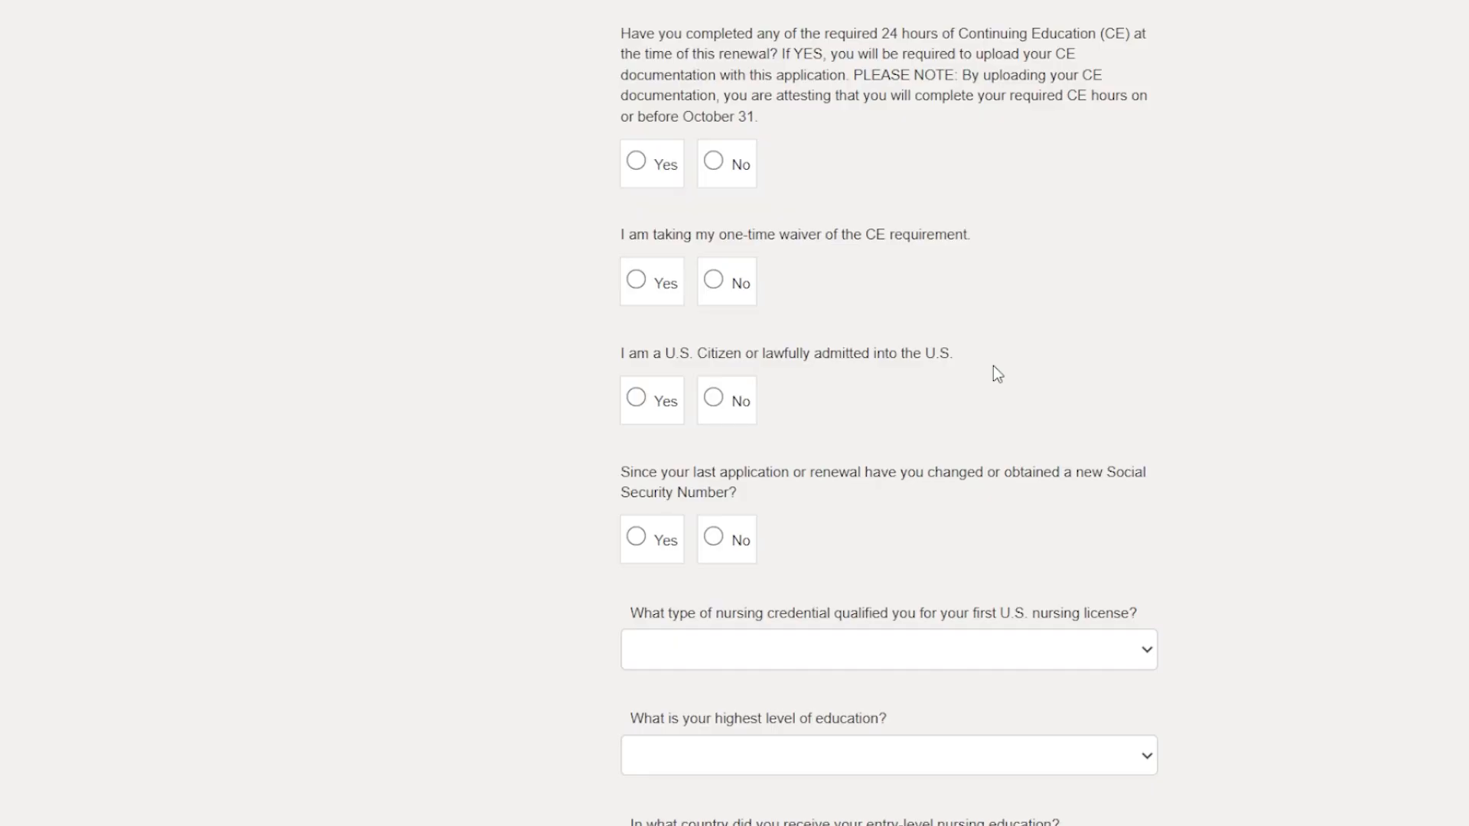
scroll(993, 366, "down", 2)
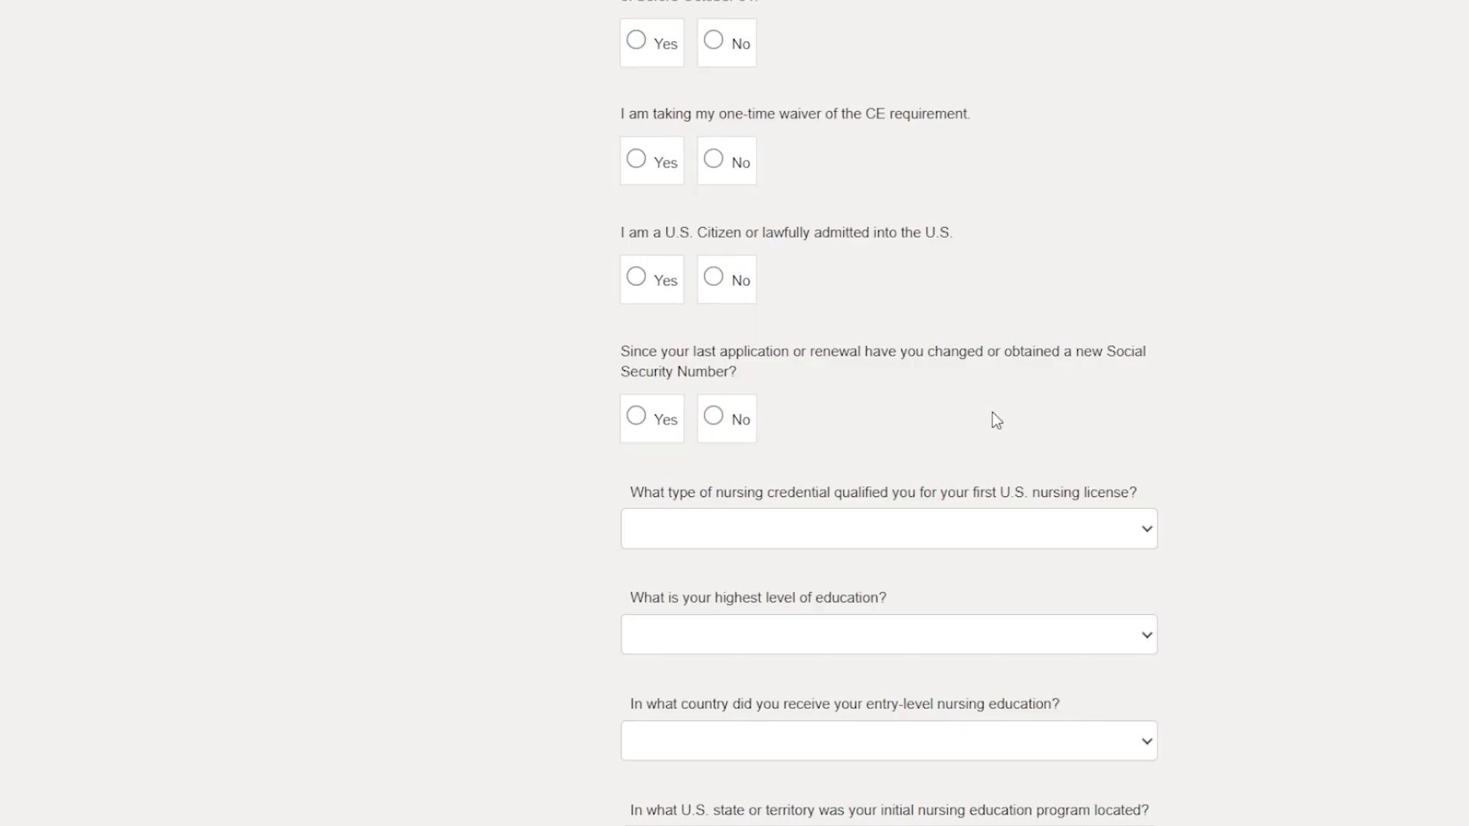
scroll(996, 420, "down", 3)
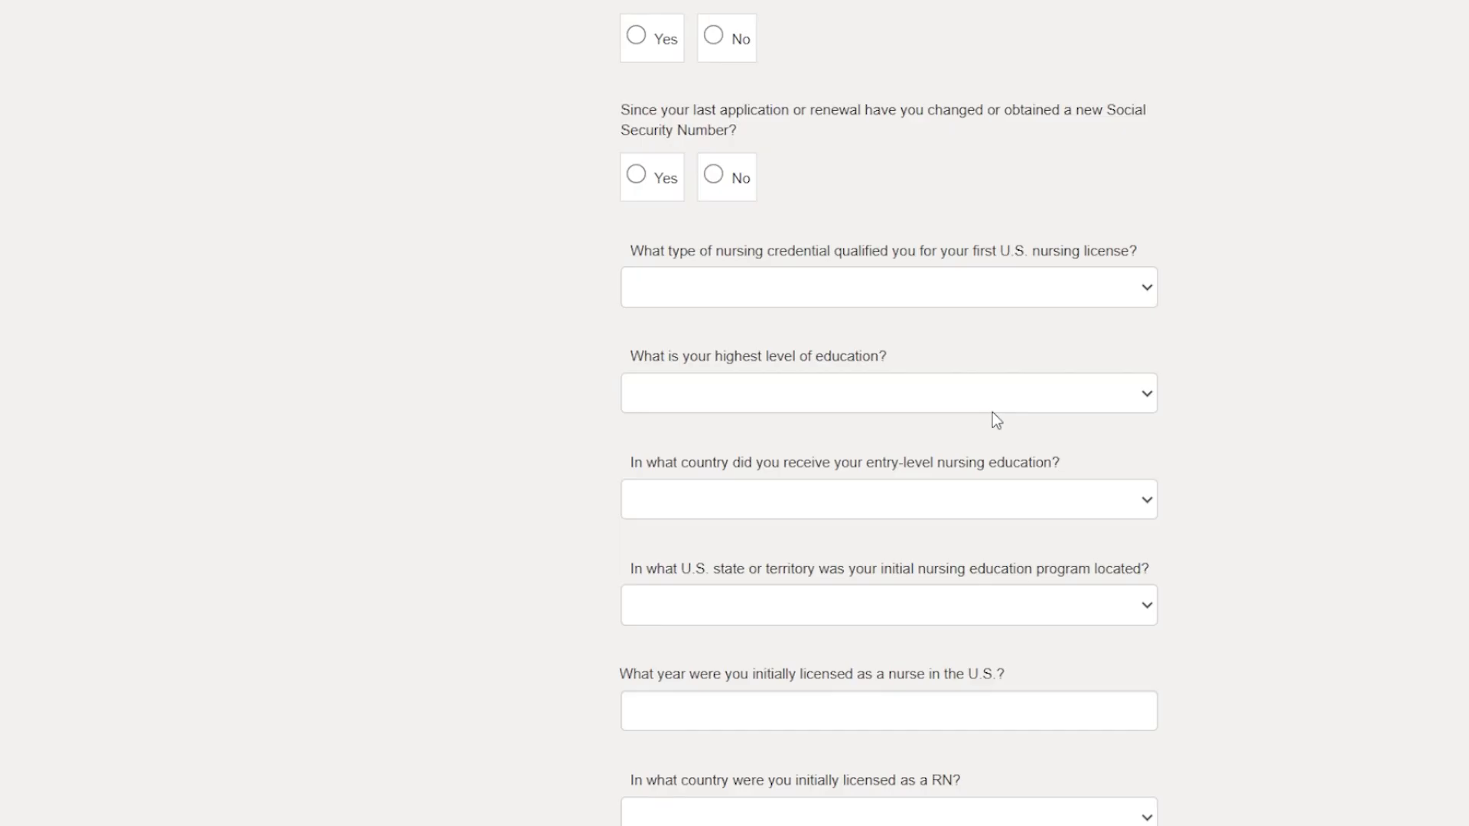
scroll(993, 413, "down", 2)
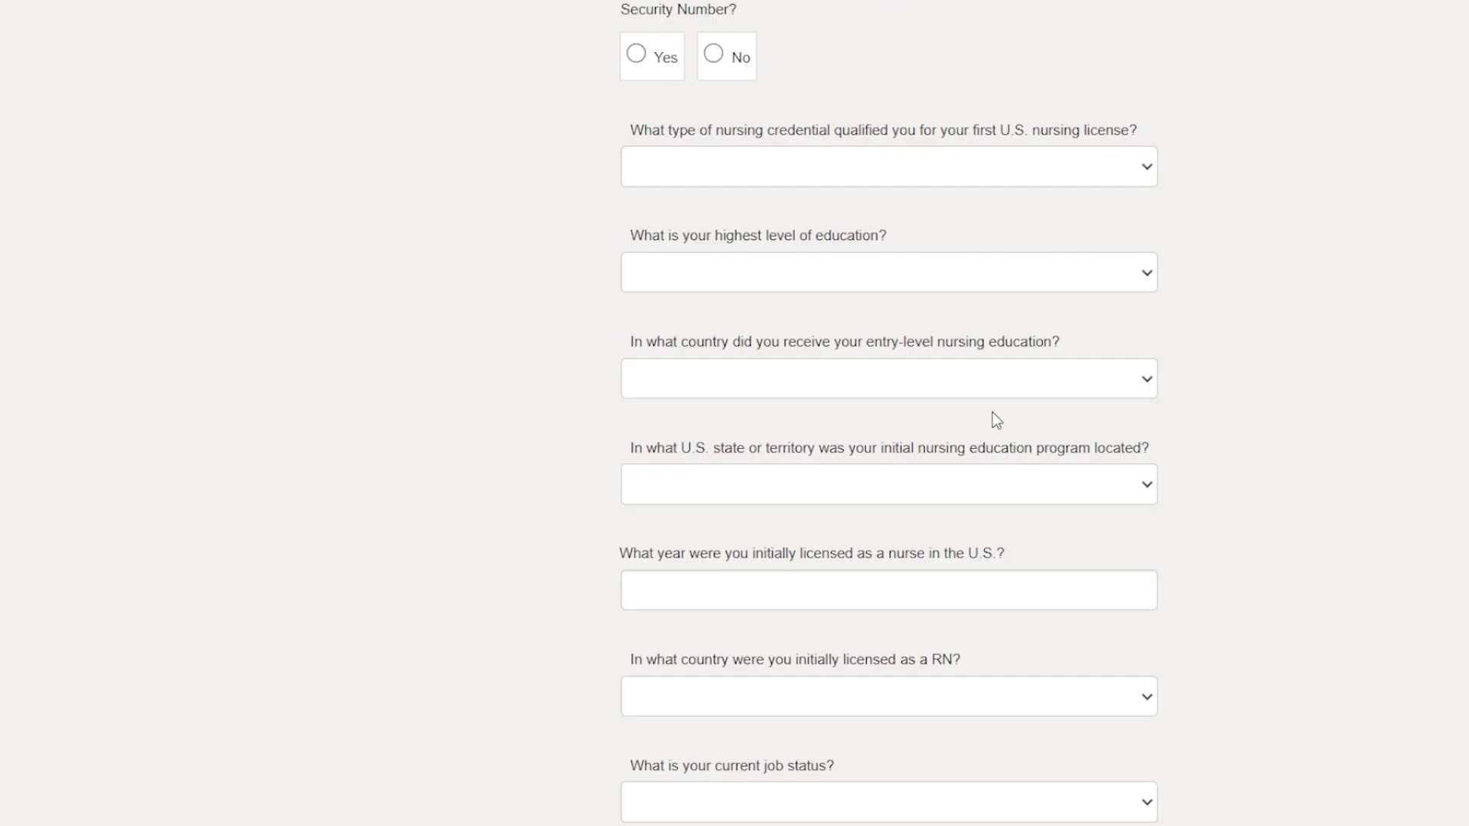
scroll(994, 419, "down", 2)
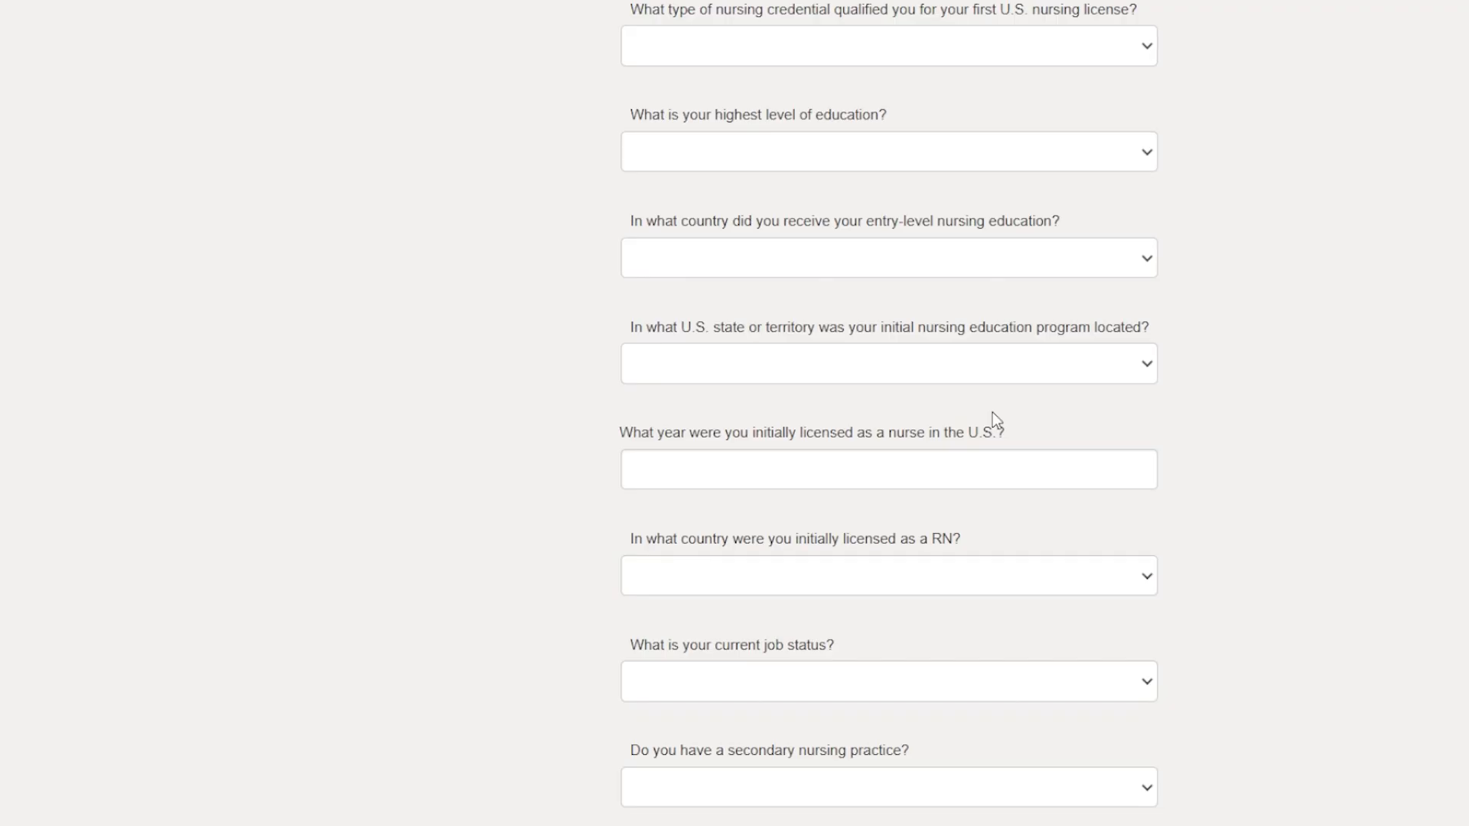
scroll(994, 420, "down", 2)
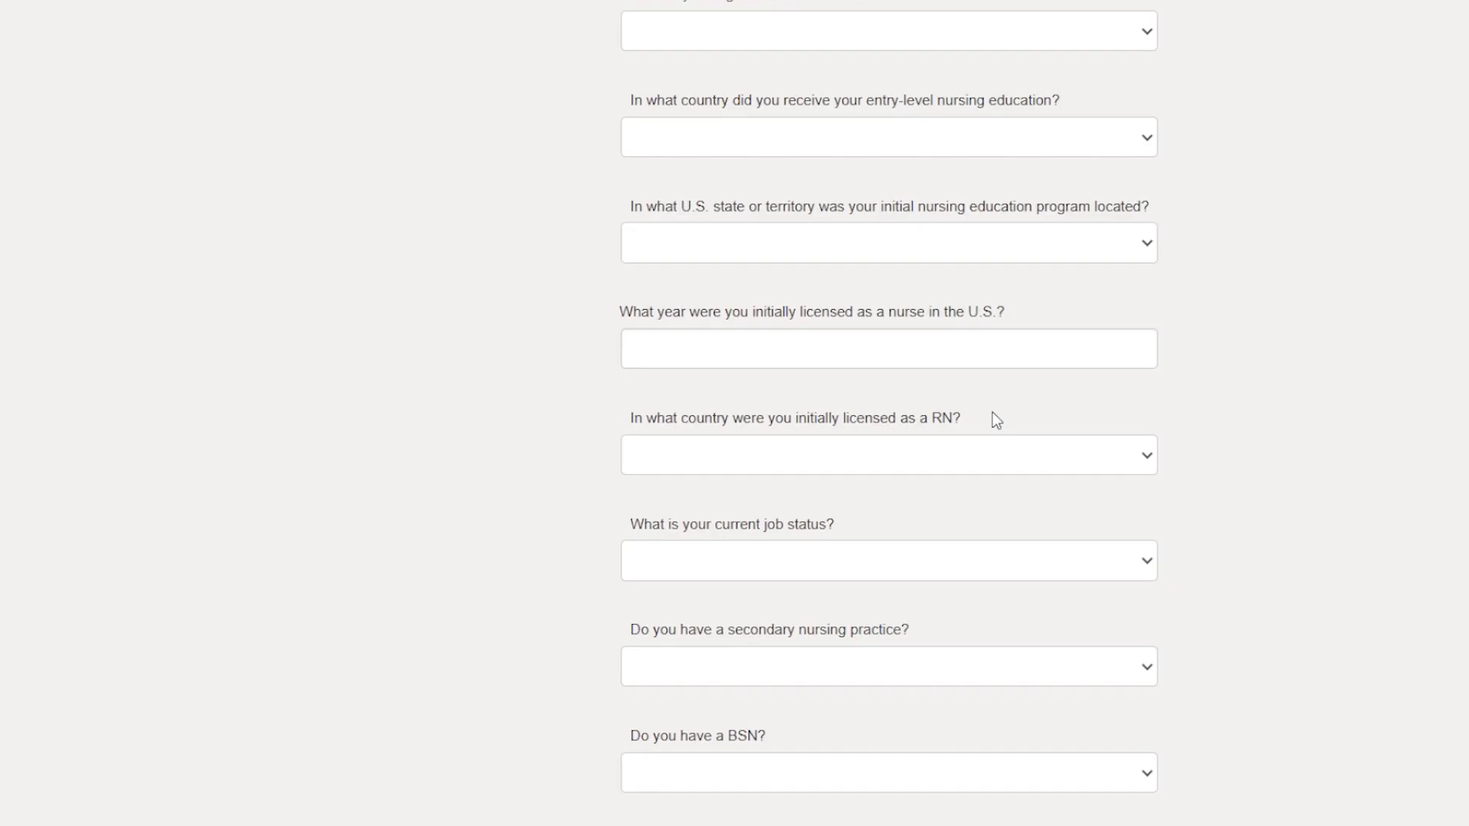
scroll(994, 420, "down", 2)
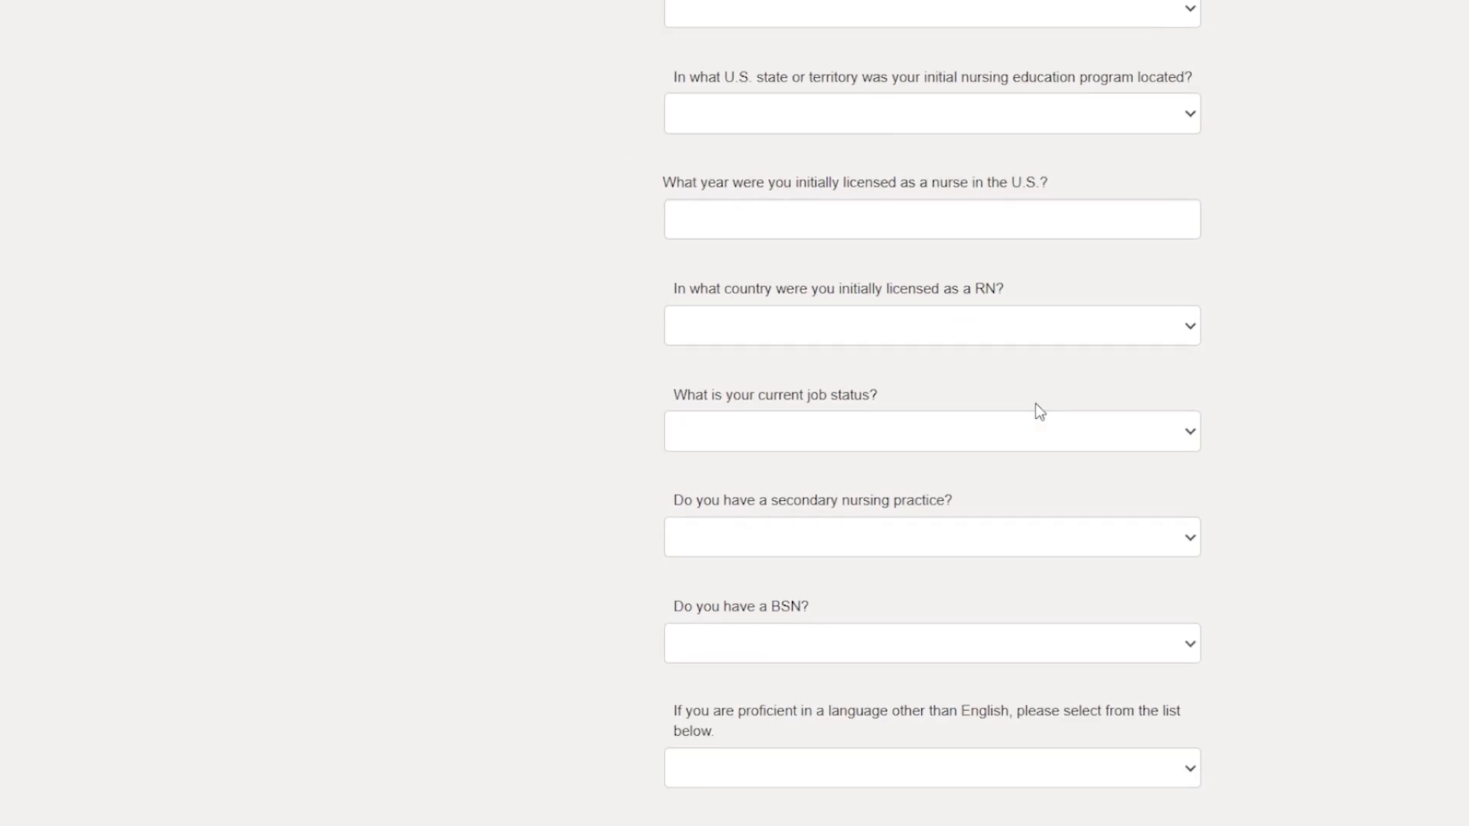
scroll(1035, 404, "down", 4)
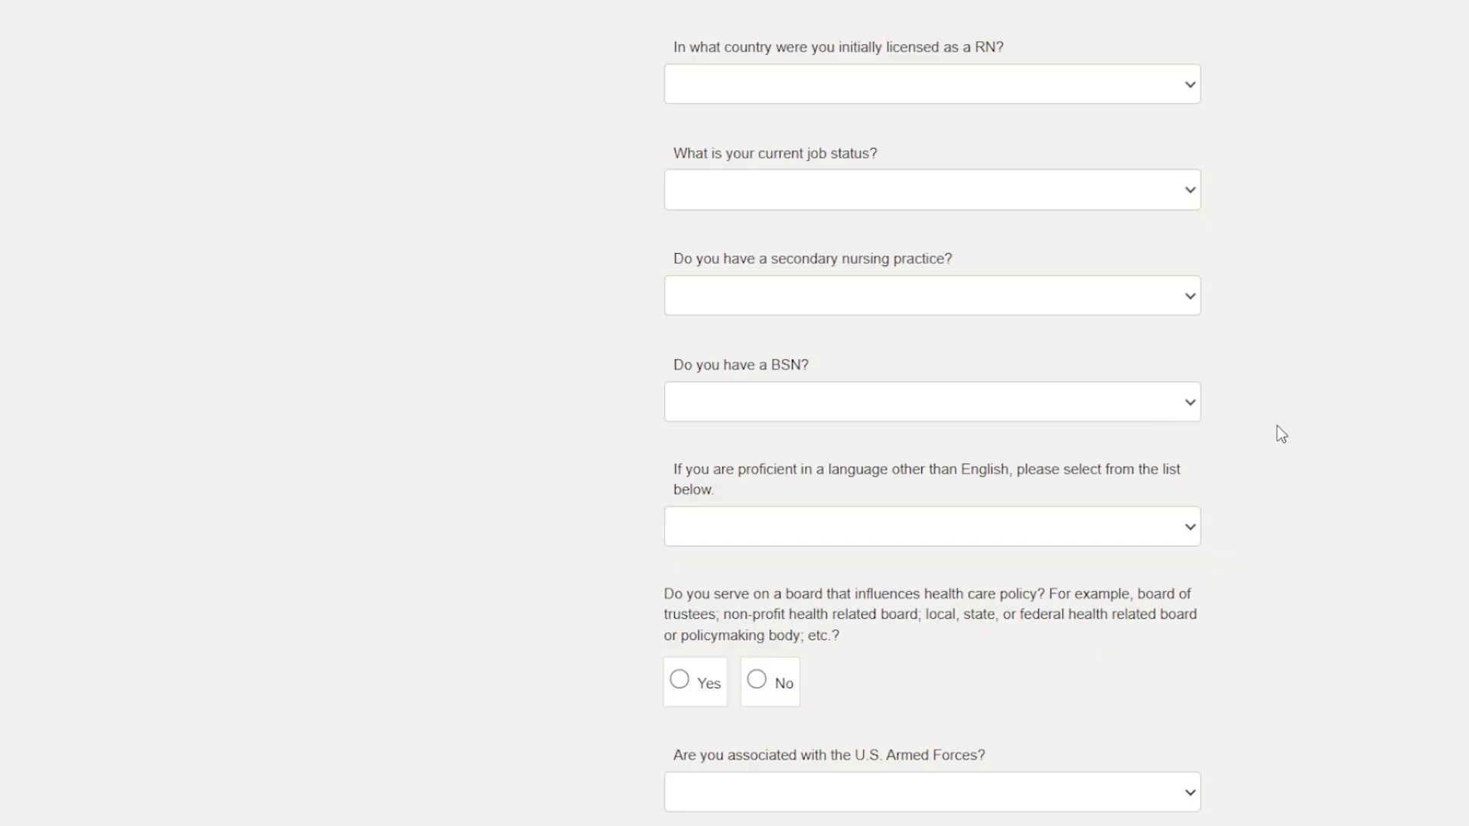
Review the compliance questions and save the Questions section to continue to Attachments.
scroll(1213, 486, "down", 3)
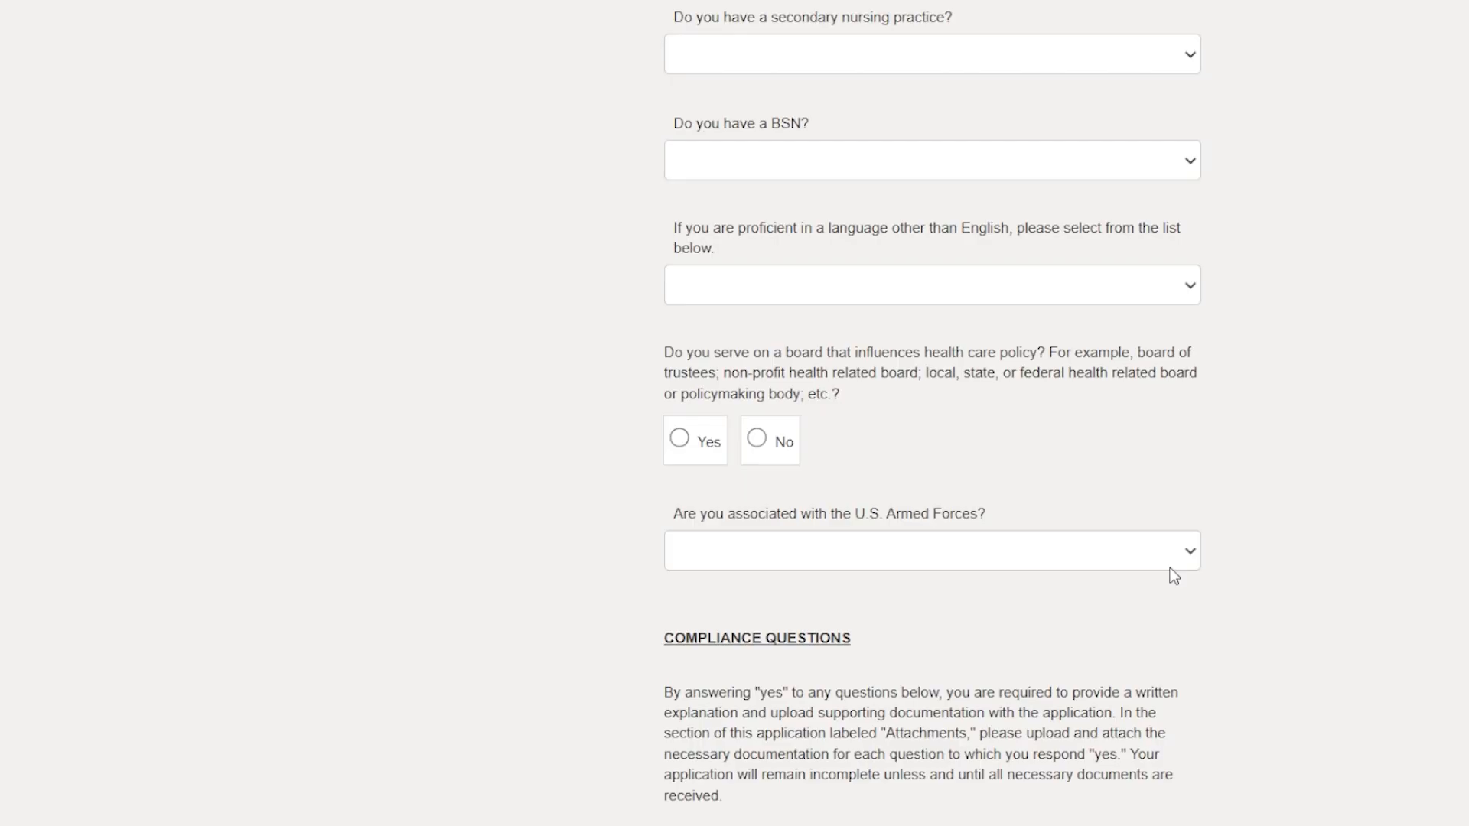
scroll(1175, 575, "down", 8)
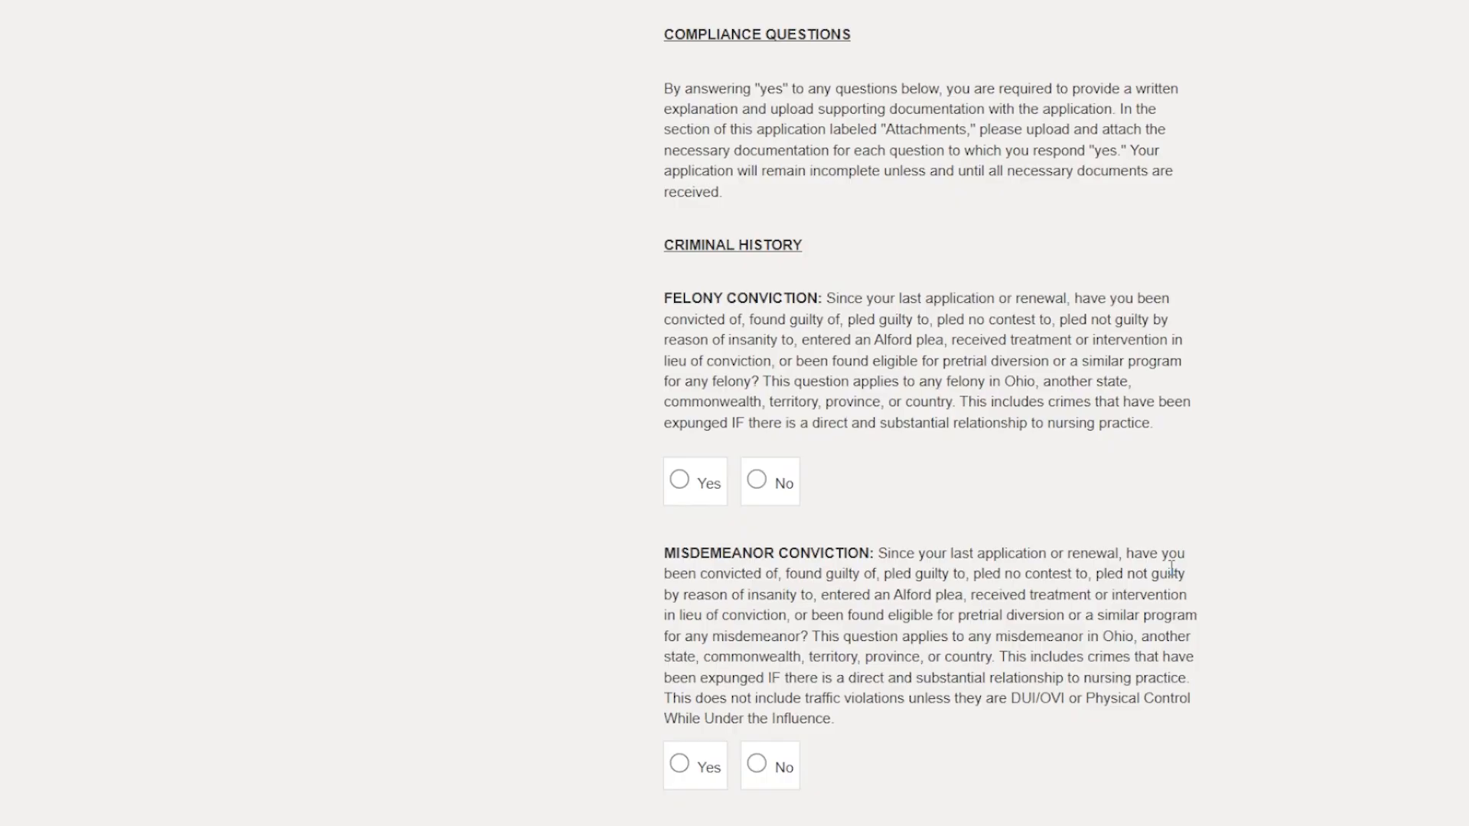
scroll(1170, 570, "down", 15)
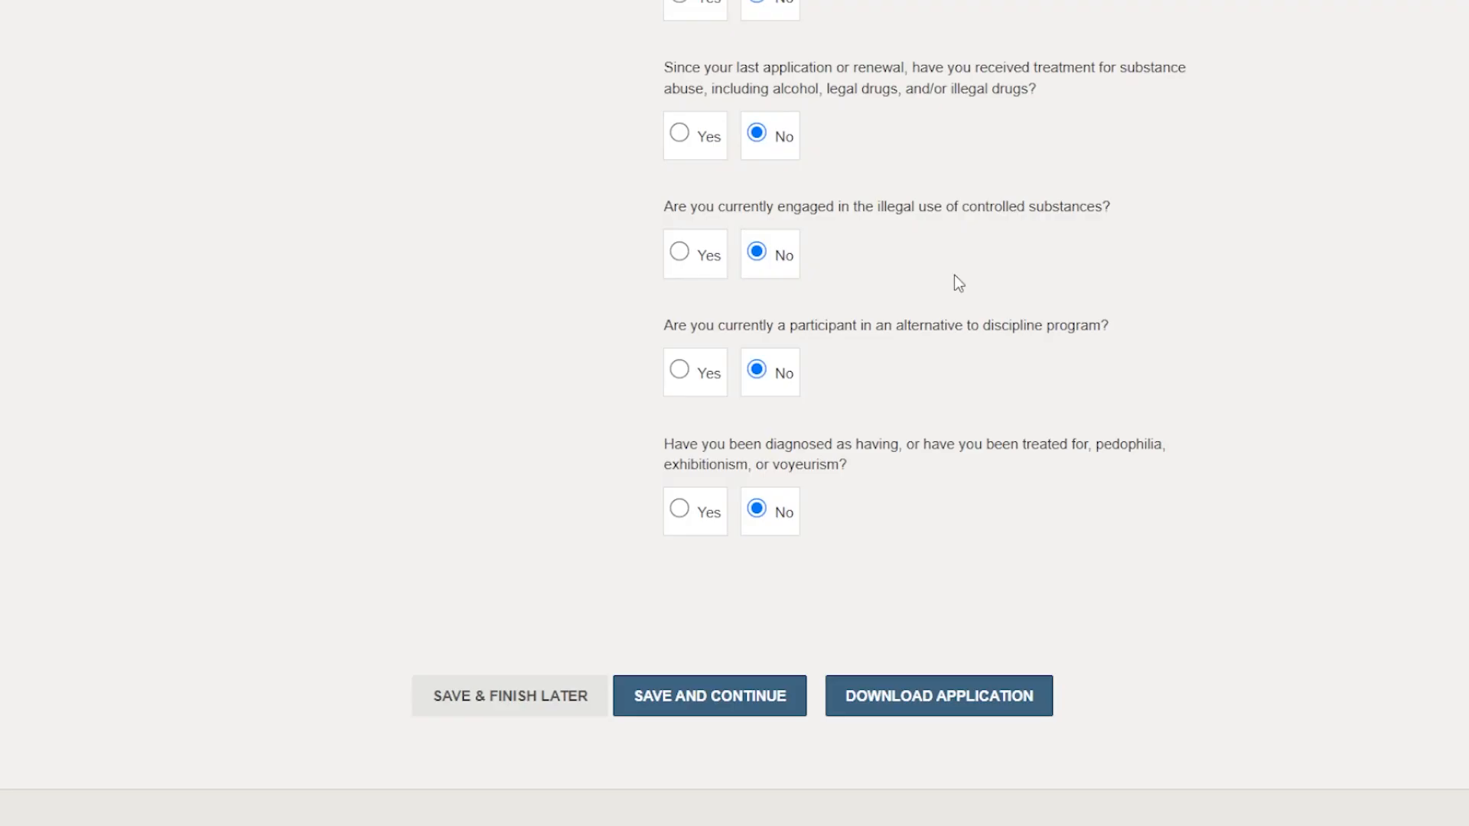
left_click(747, 693)
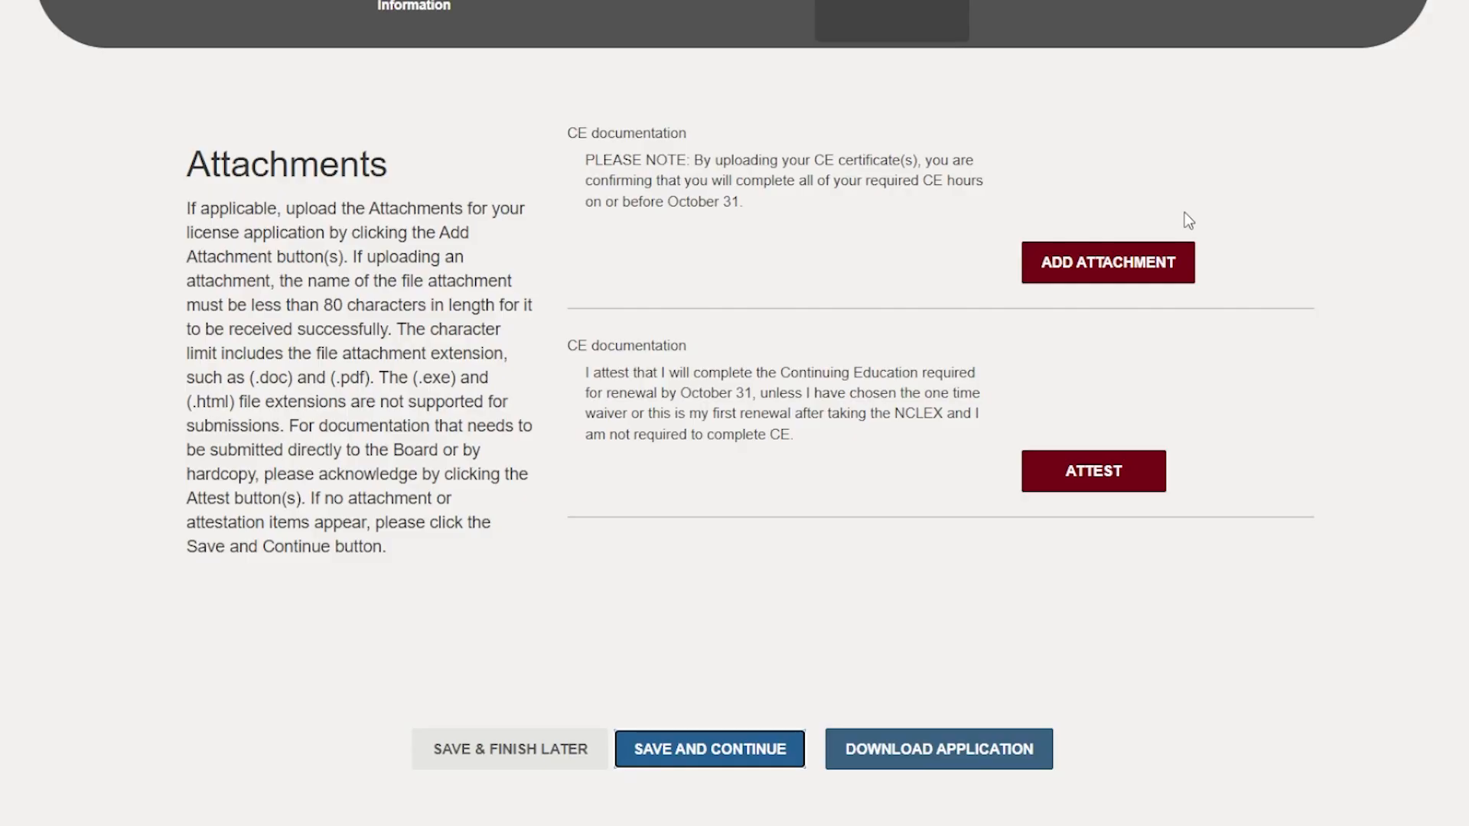
Attach Full Report (1).xlsx as the CE documentation and complete the continuing education attestation.
left_click(1048, 262)
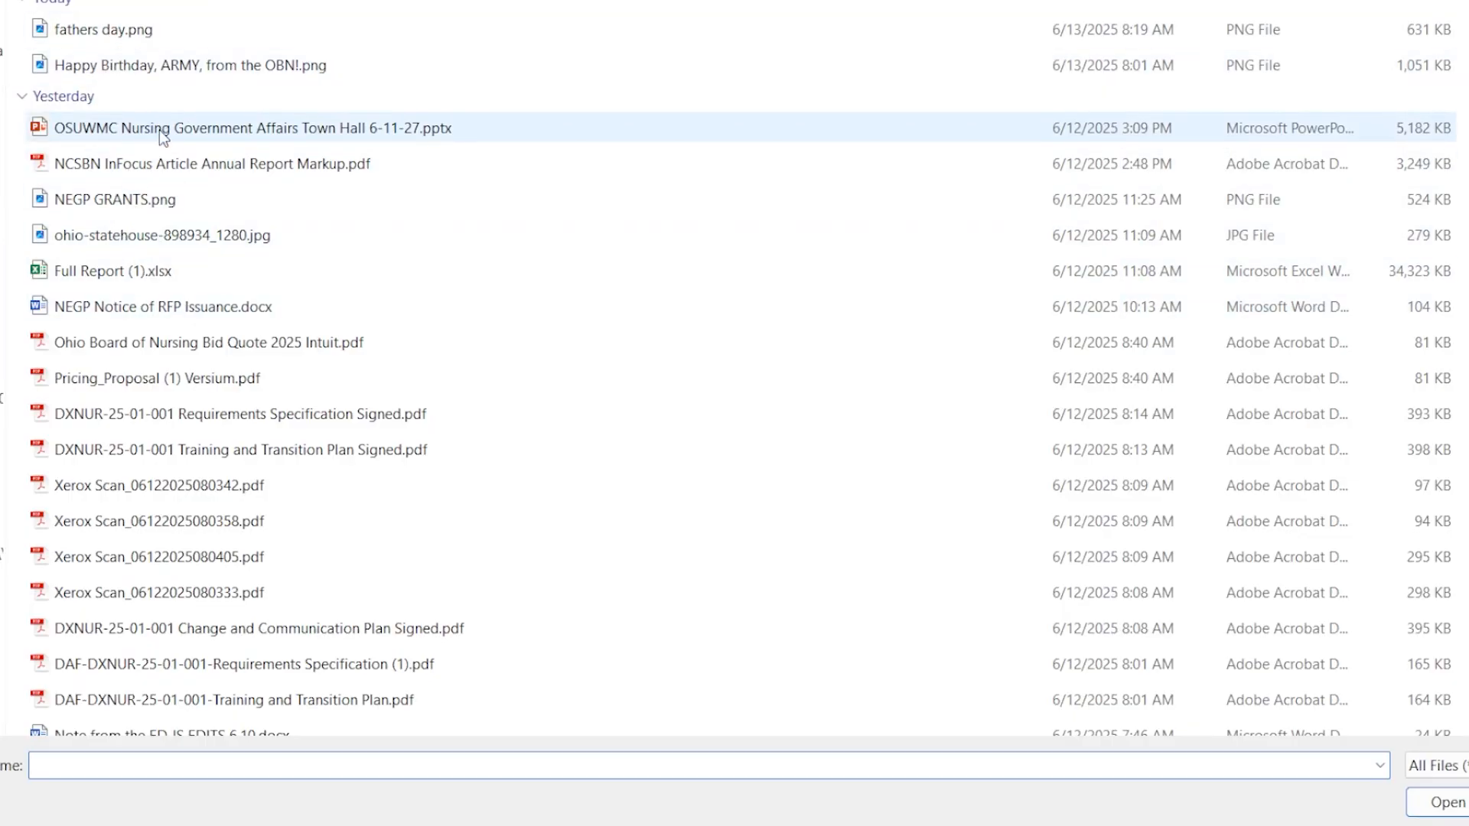
left_click(229, 271)
left_click(1461, 809)
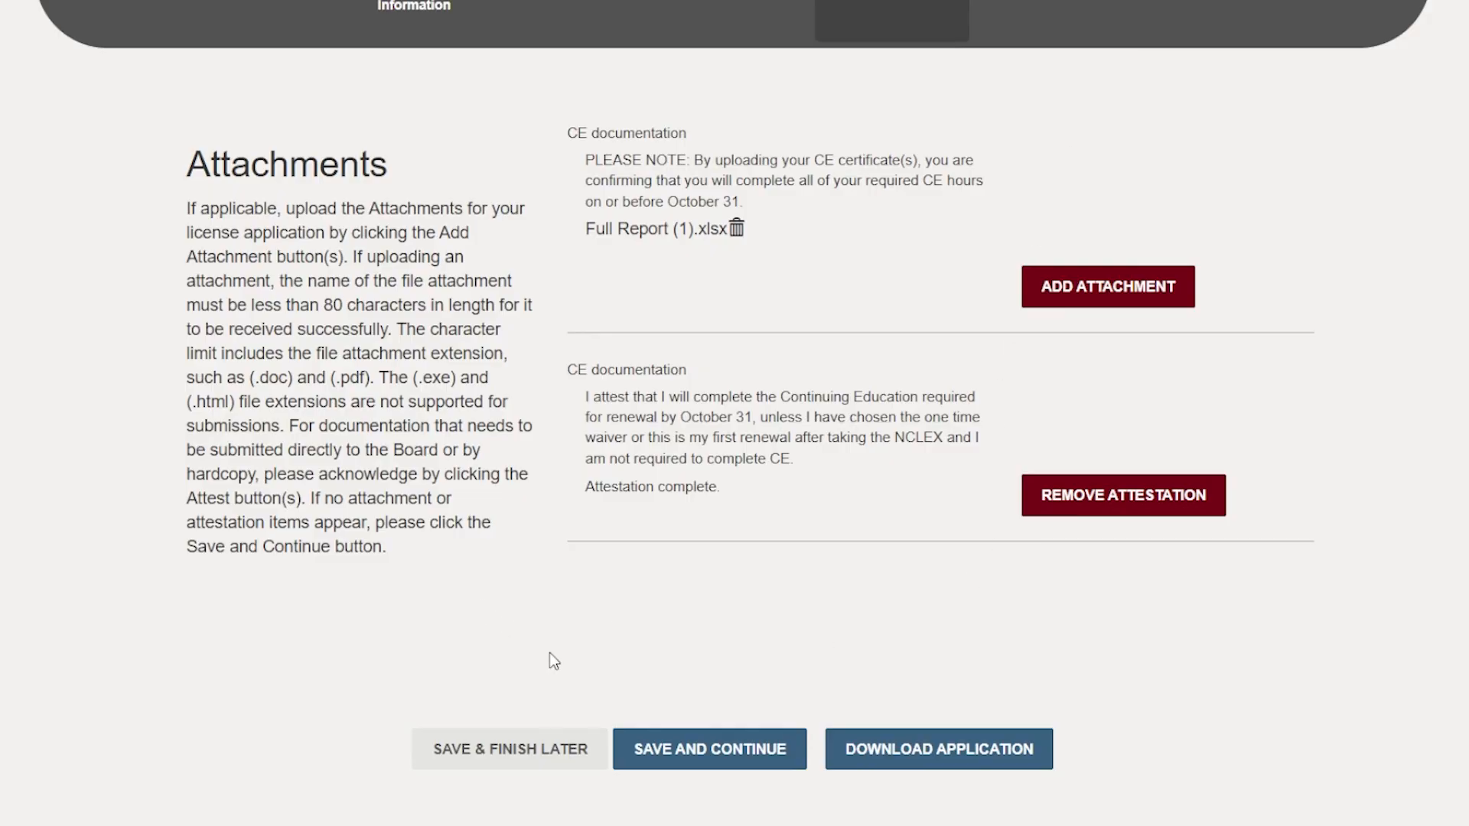
Save the attachments to continue to the application review, and reopen the Background section to check its flagged error.
left_click(693, 758)
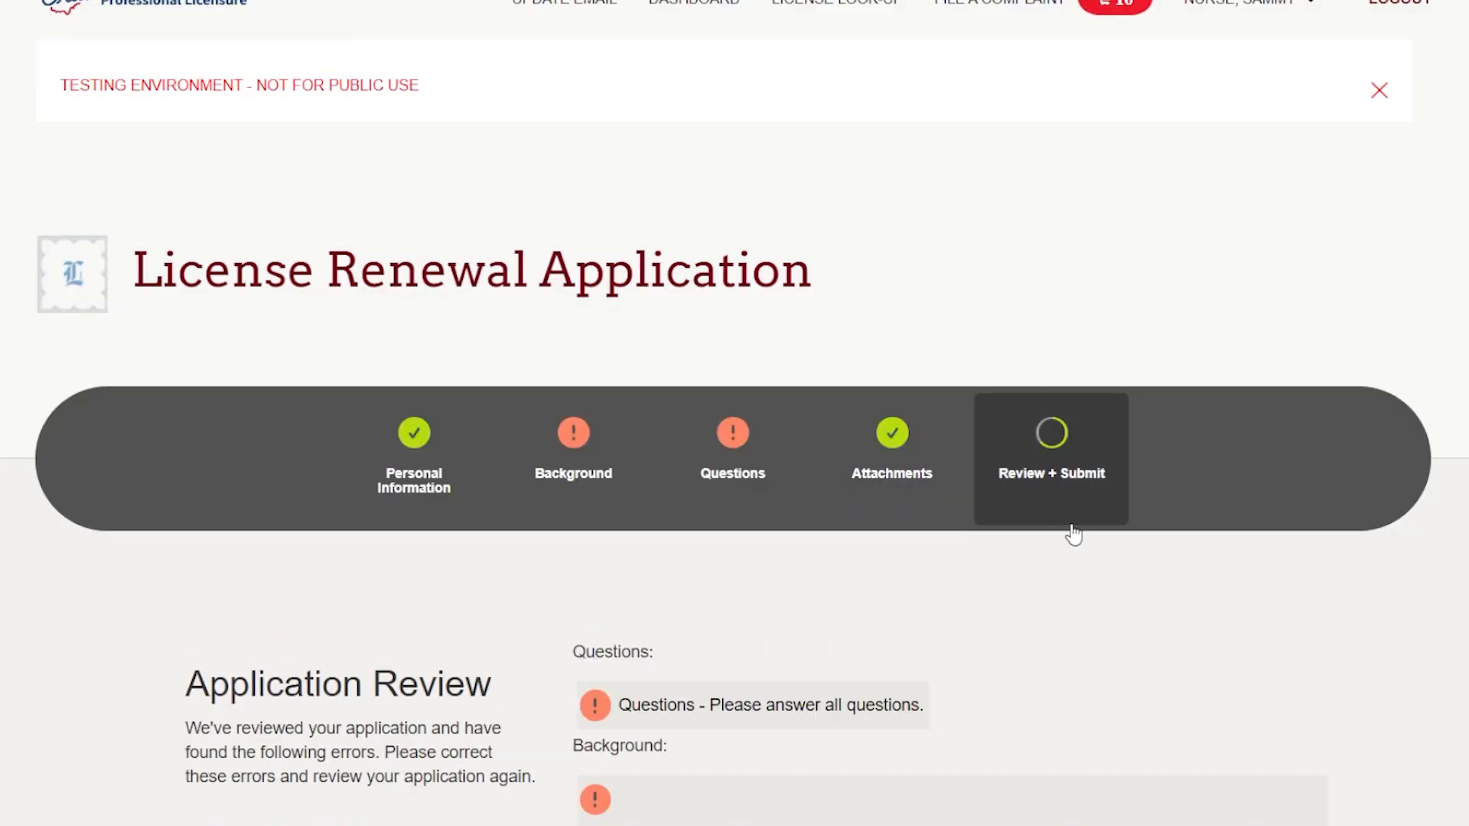
left_click(564, 451)
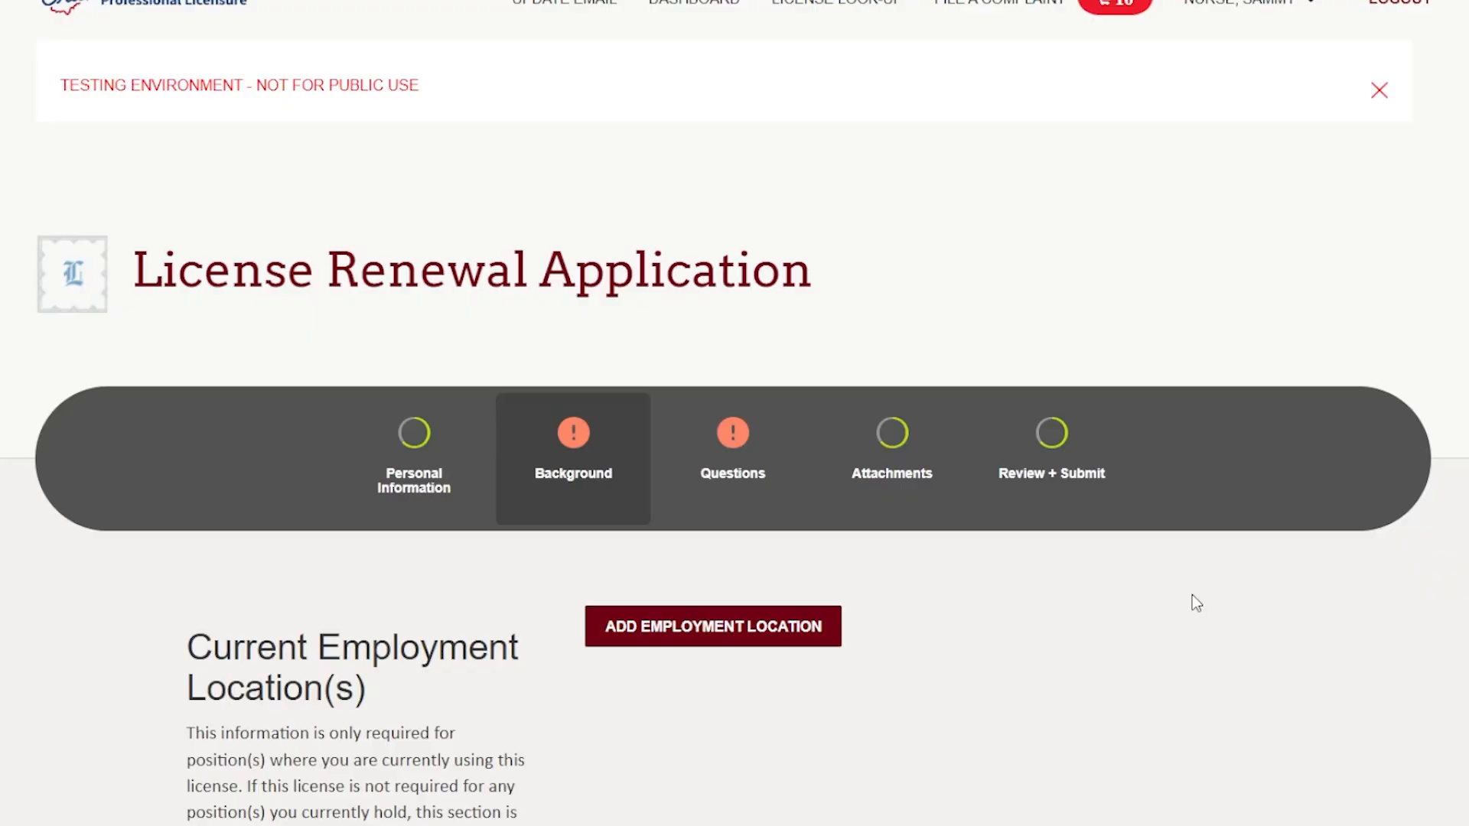
scroll(1107, 604, "down", 9)
scroll(1103, 594, "up", 3)
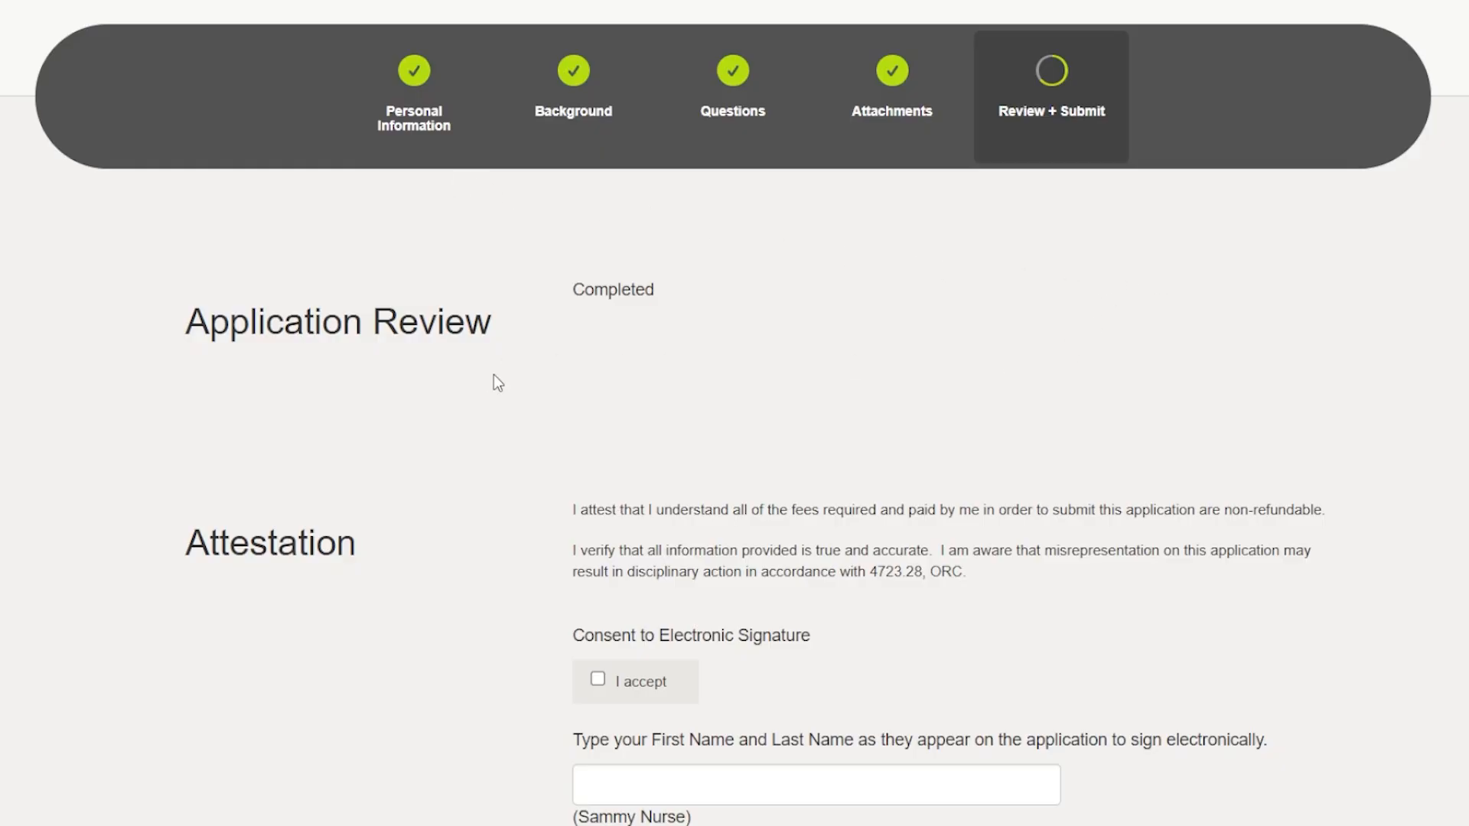
Sign the attestation by accepting the electronic signature consent and entering the applicant's full name, and submit the renewal application.
scroll(634, 326, "down", 3)
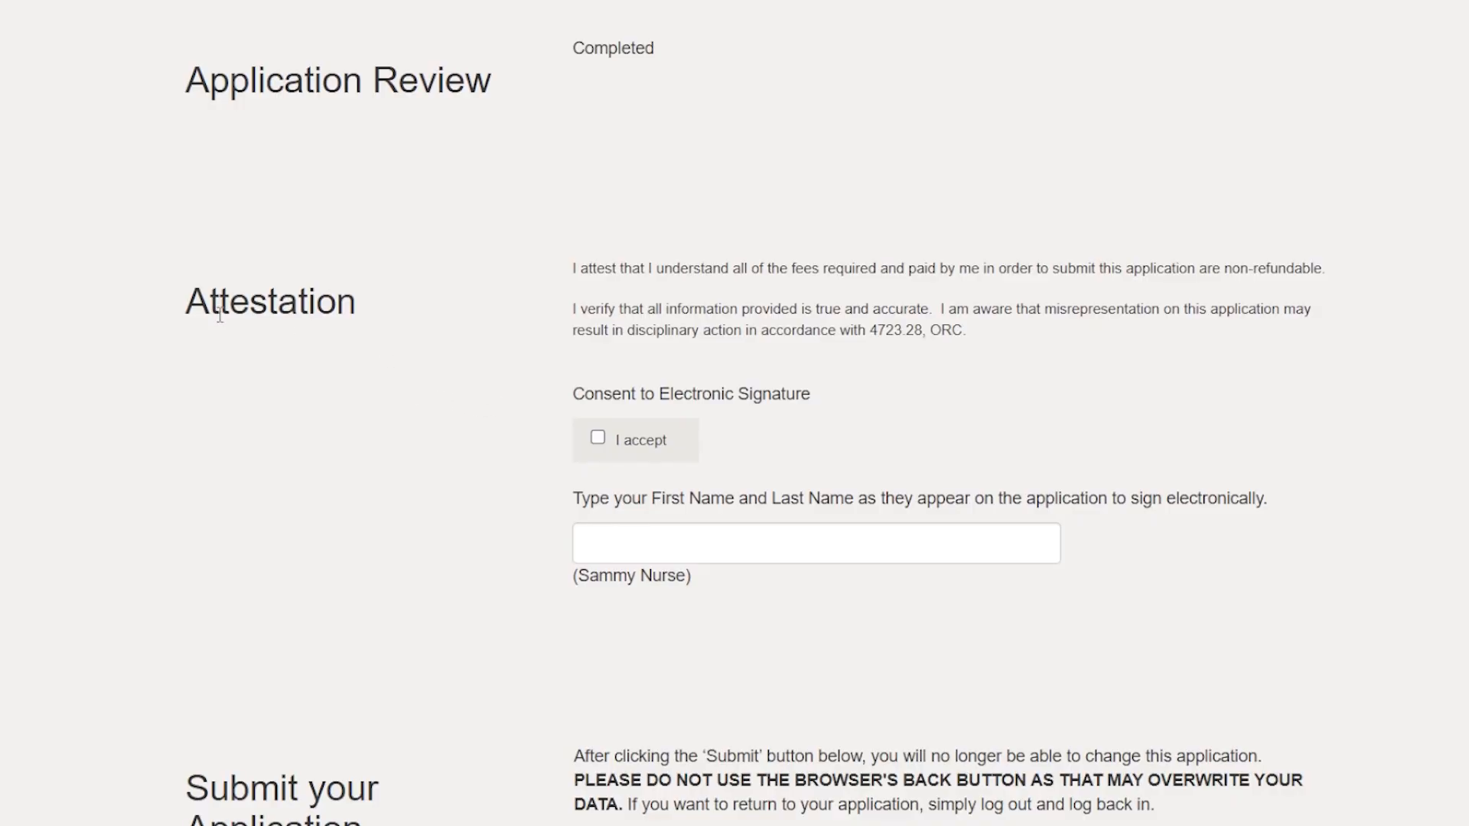
left_click(597, 440)
left_click(628, 541)
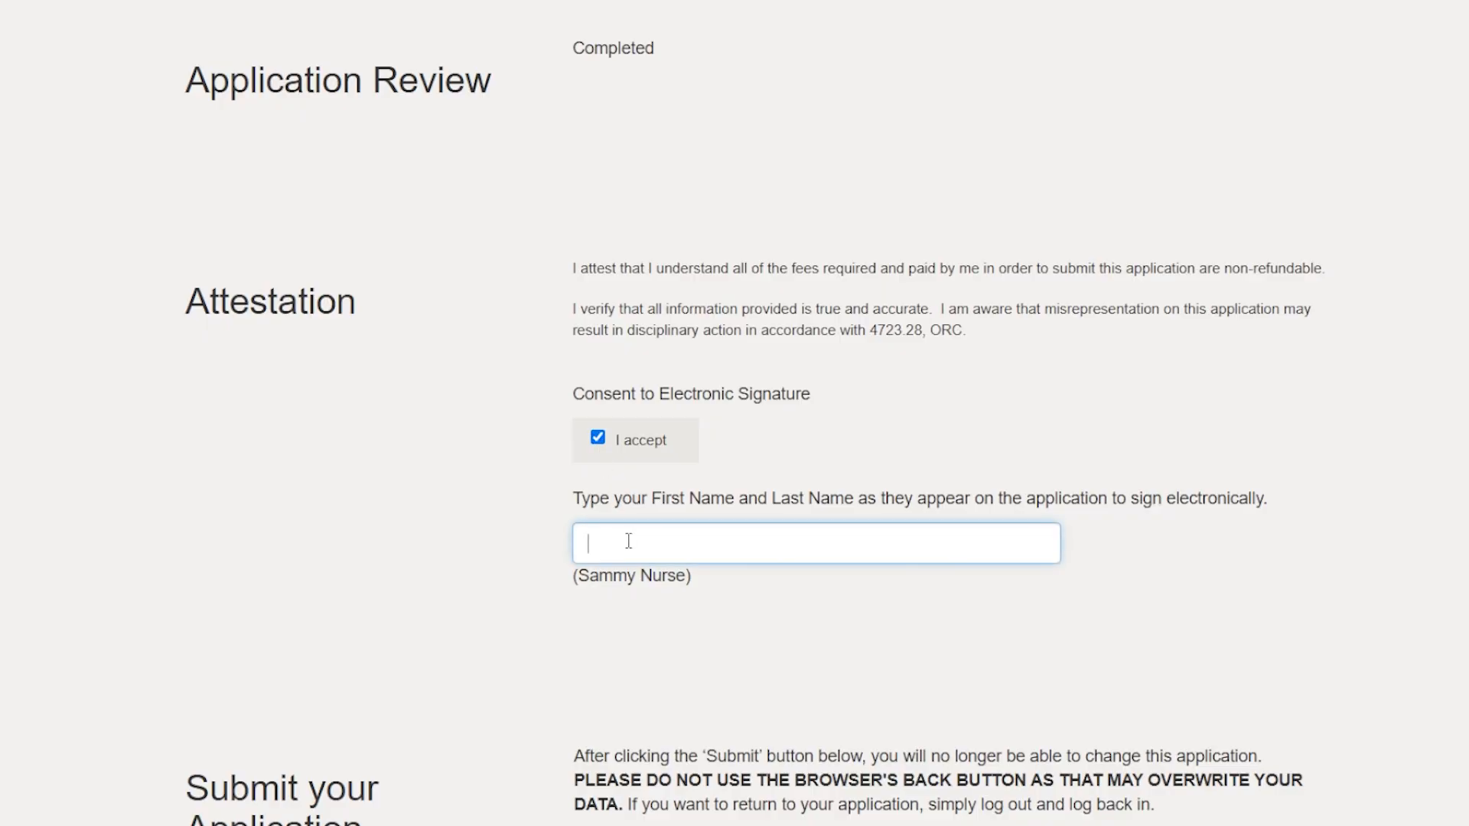
type("sammy nurse")
scroll(615, 533, "down", 5)
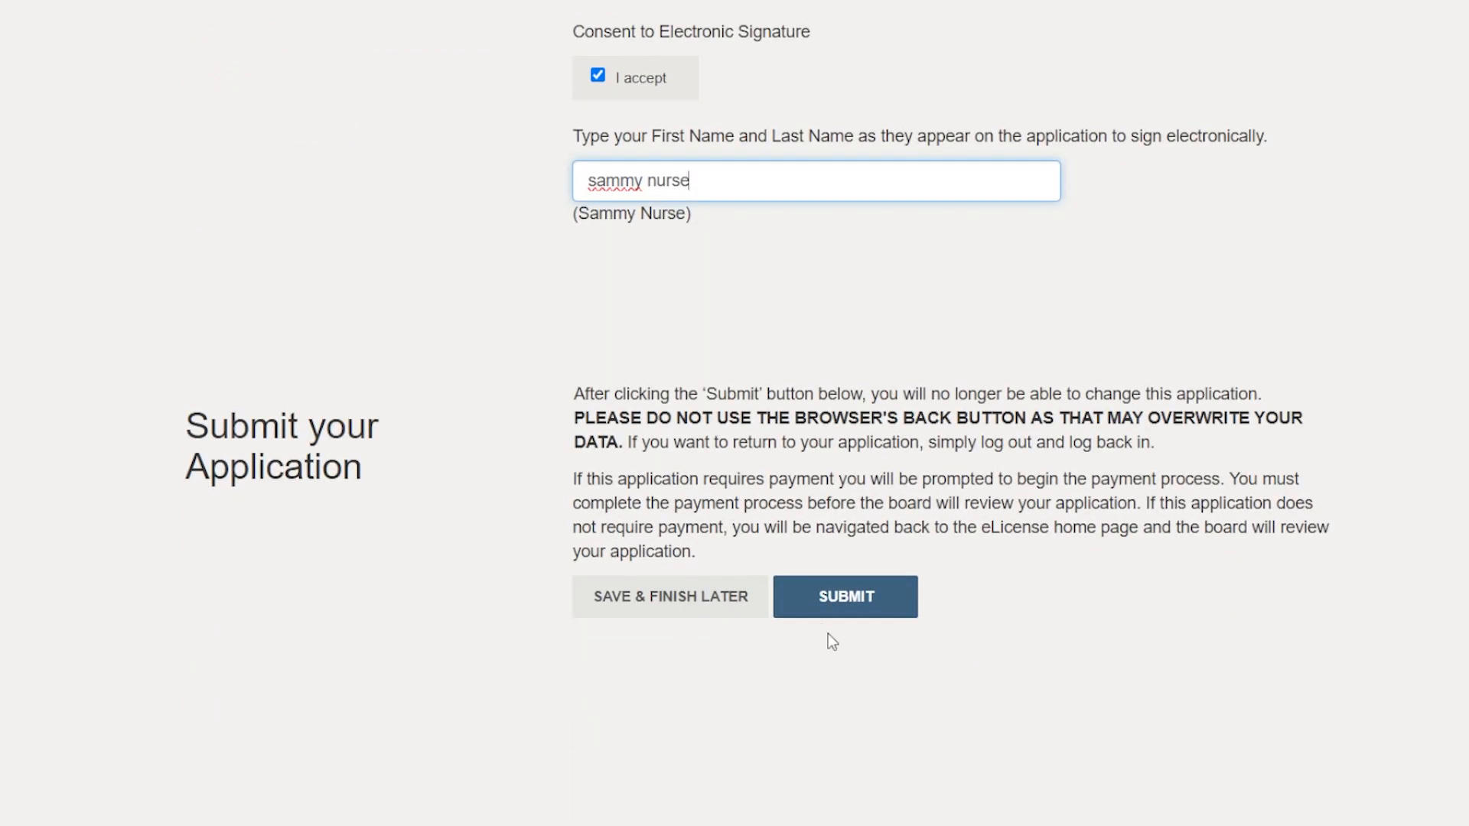
left_click(862, 605)
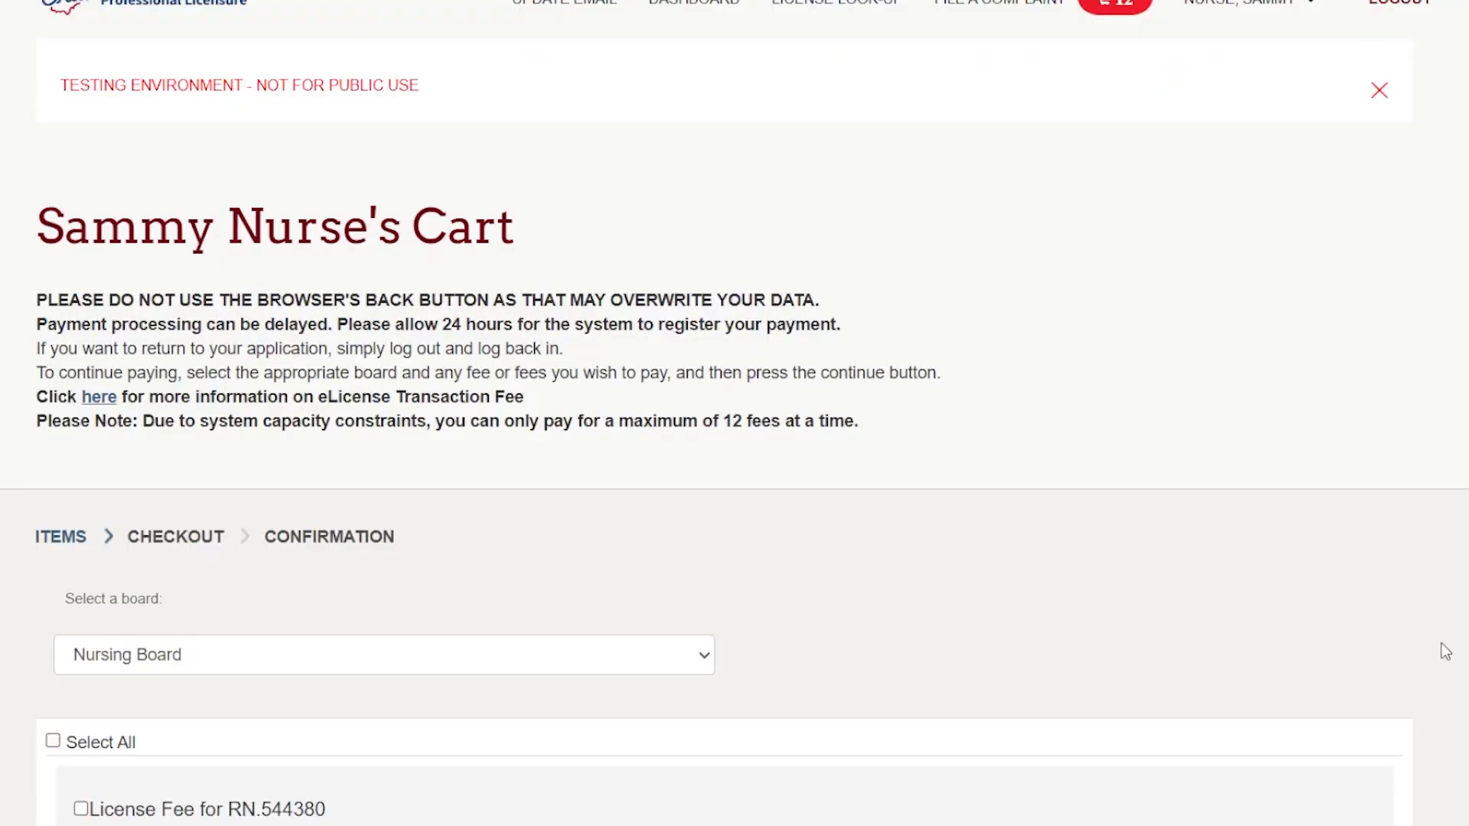
Select only the Registered Nurse license fee containing the MSL RN/LPN Application Fee, and continue to checkout.
scroll(1338, 525, "down", 5)
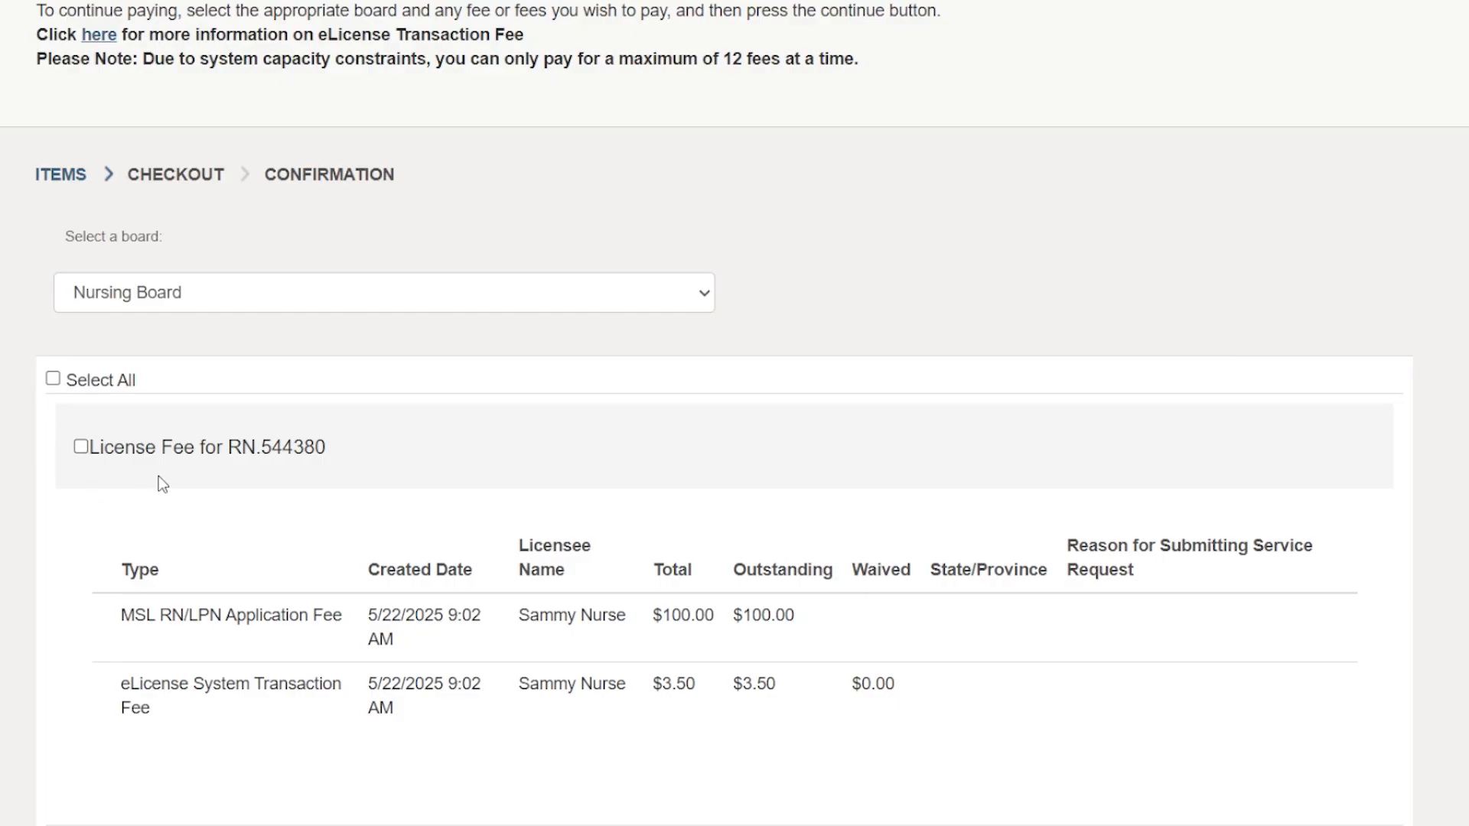
left_click(82, 448)
scroll(511, 541, "down", 15)
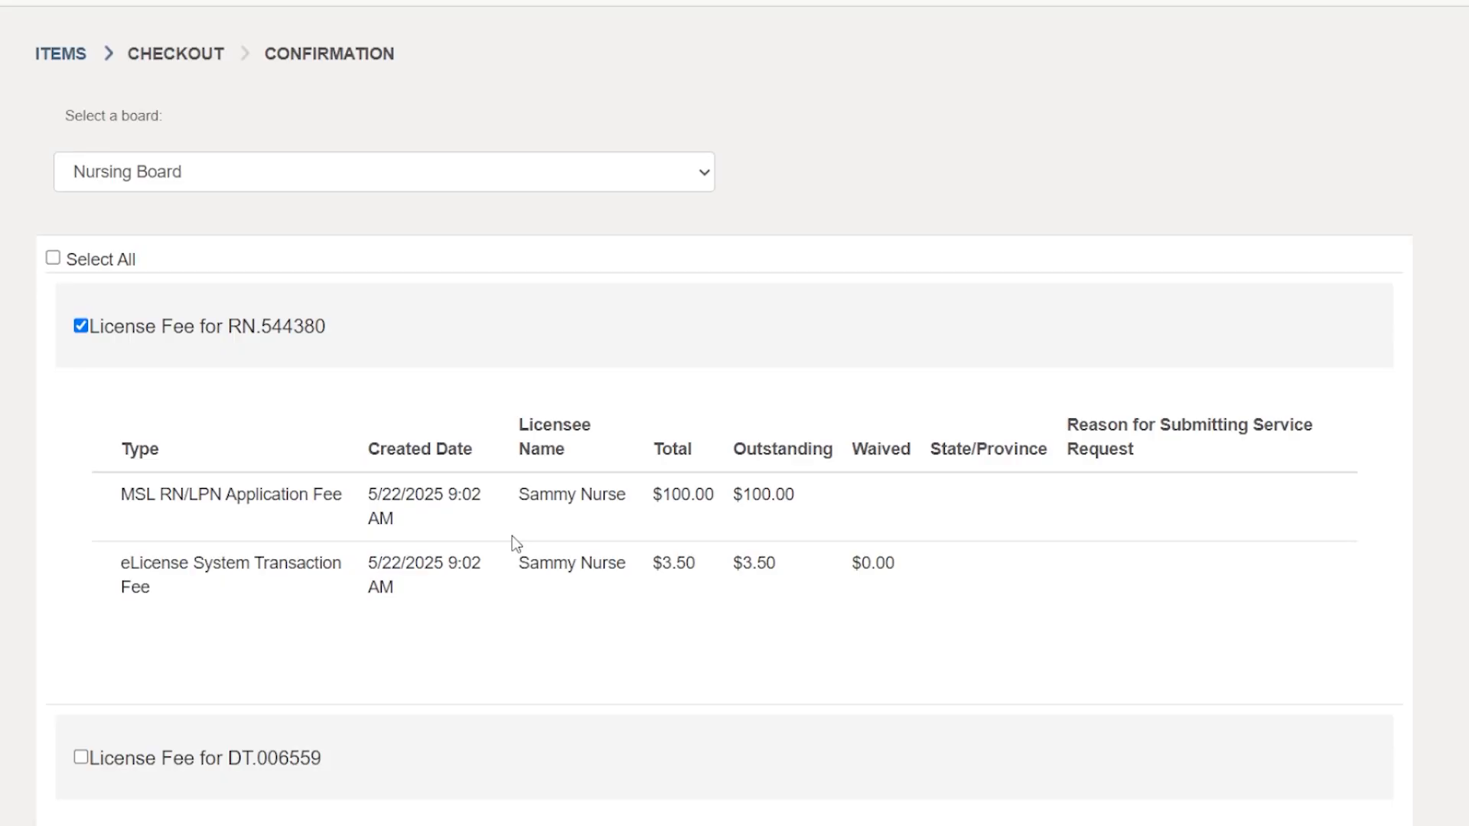
scroll(106, 226, "down", 5)
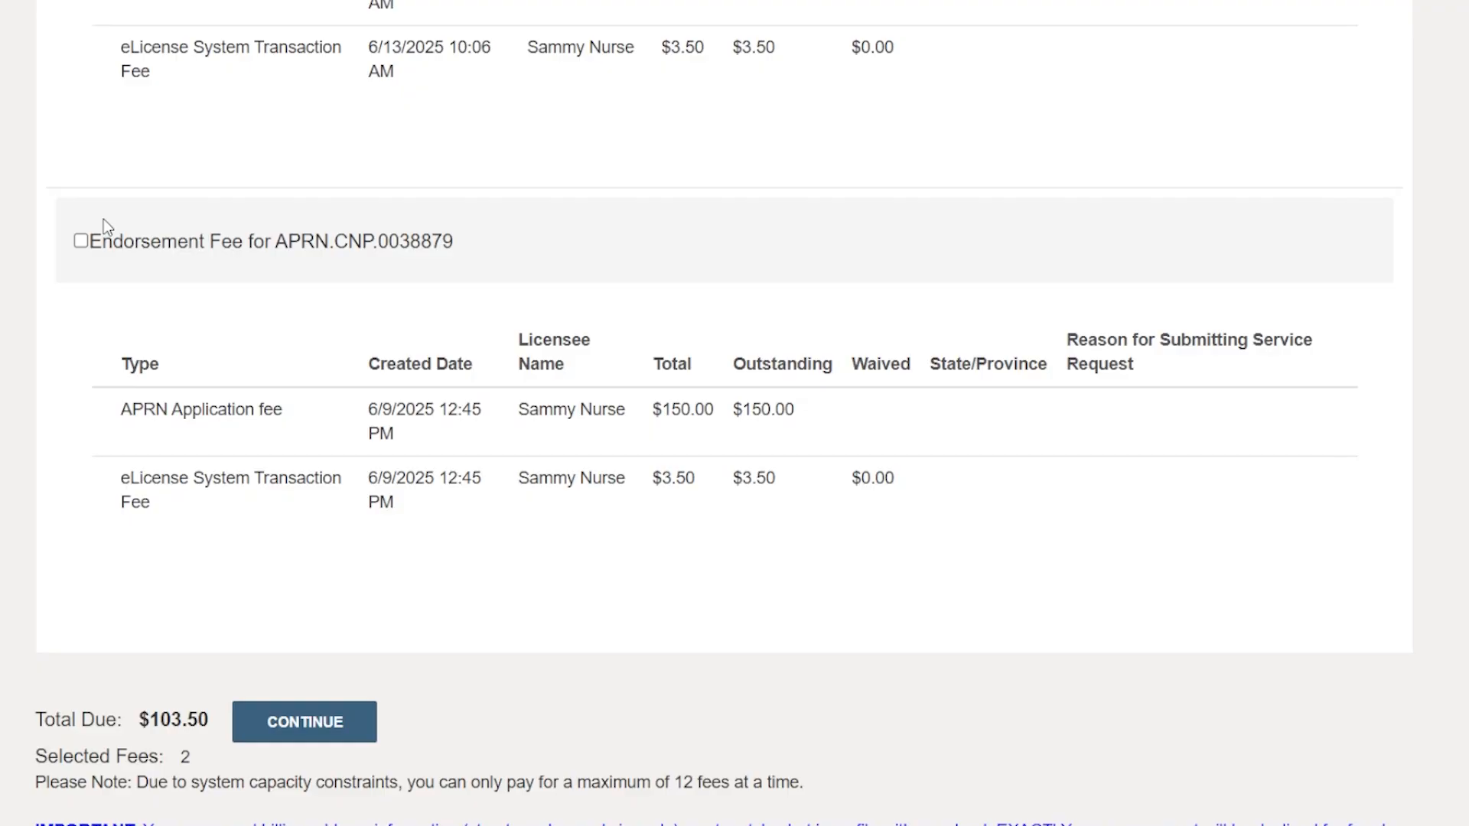
scroll(103, 219, "down", 1)
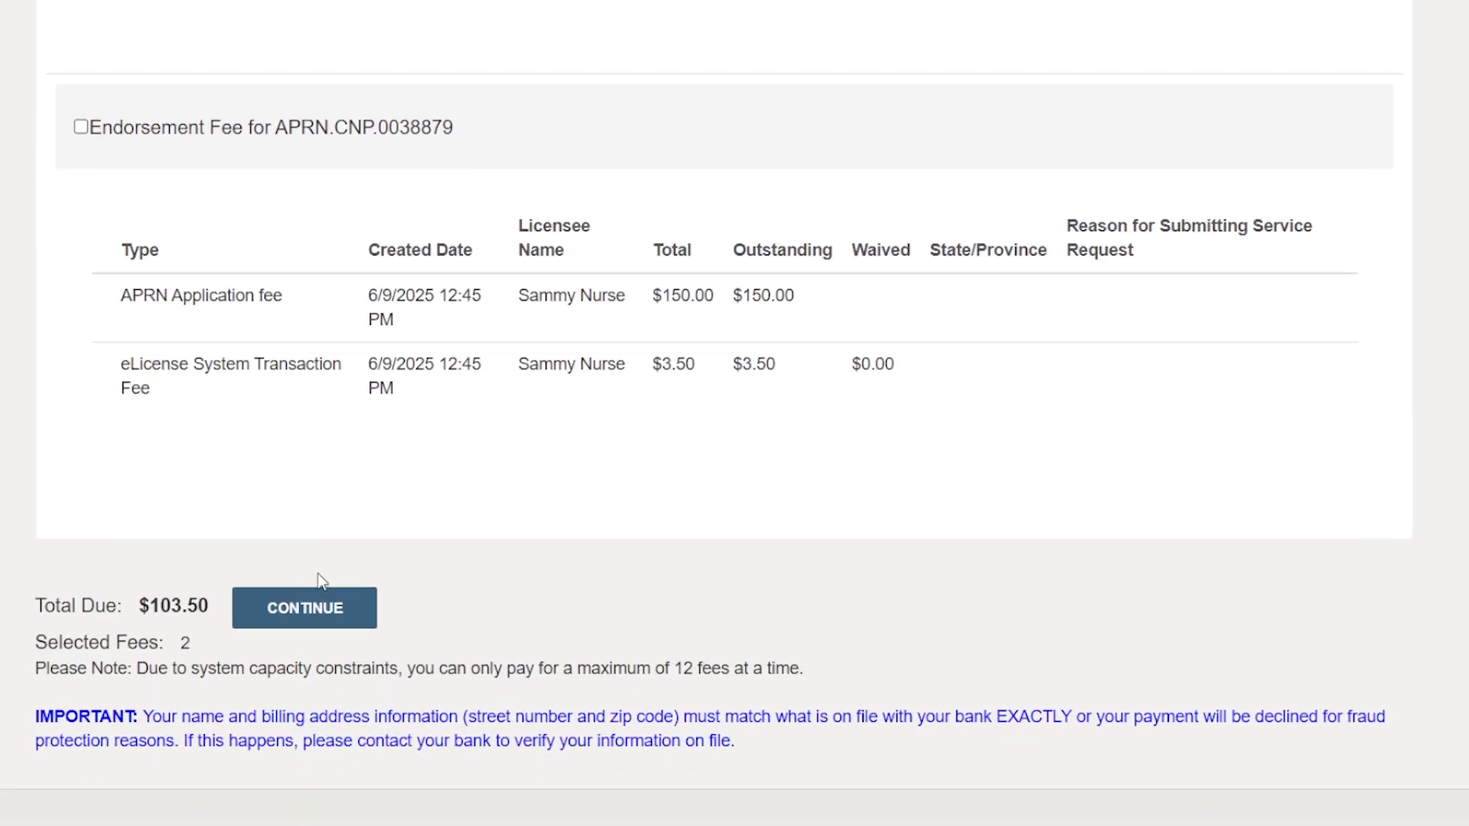
left_click(322, 603)
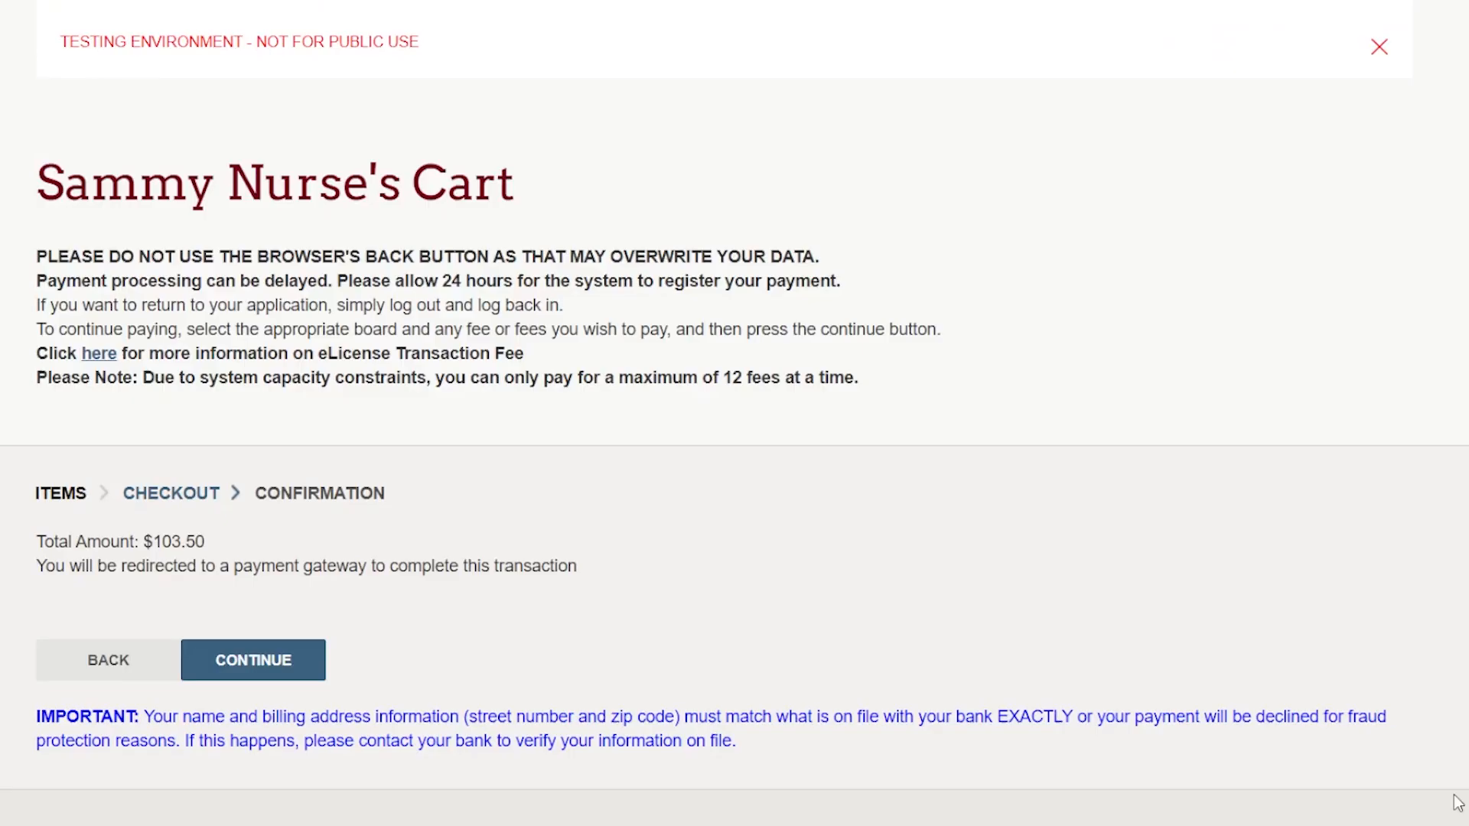
Proceed from checkout to the payment gateway and review the payment summaries and required credit card fields.
left_click(243, 667)
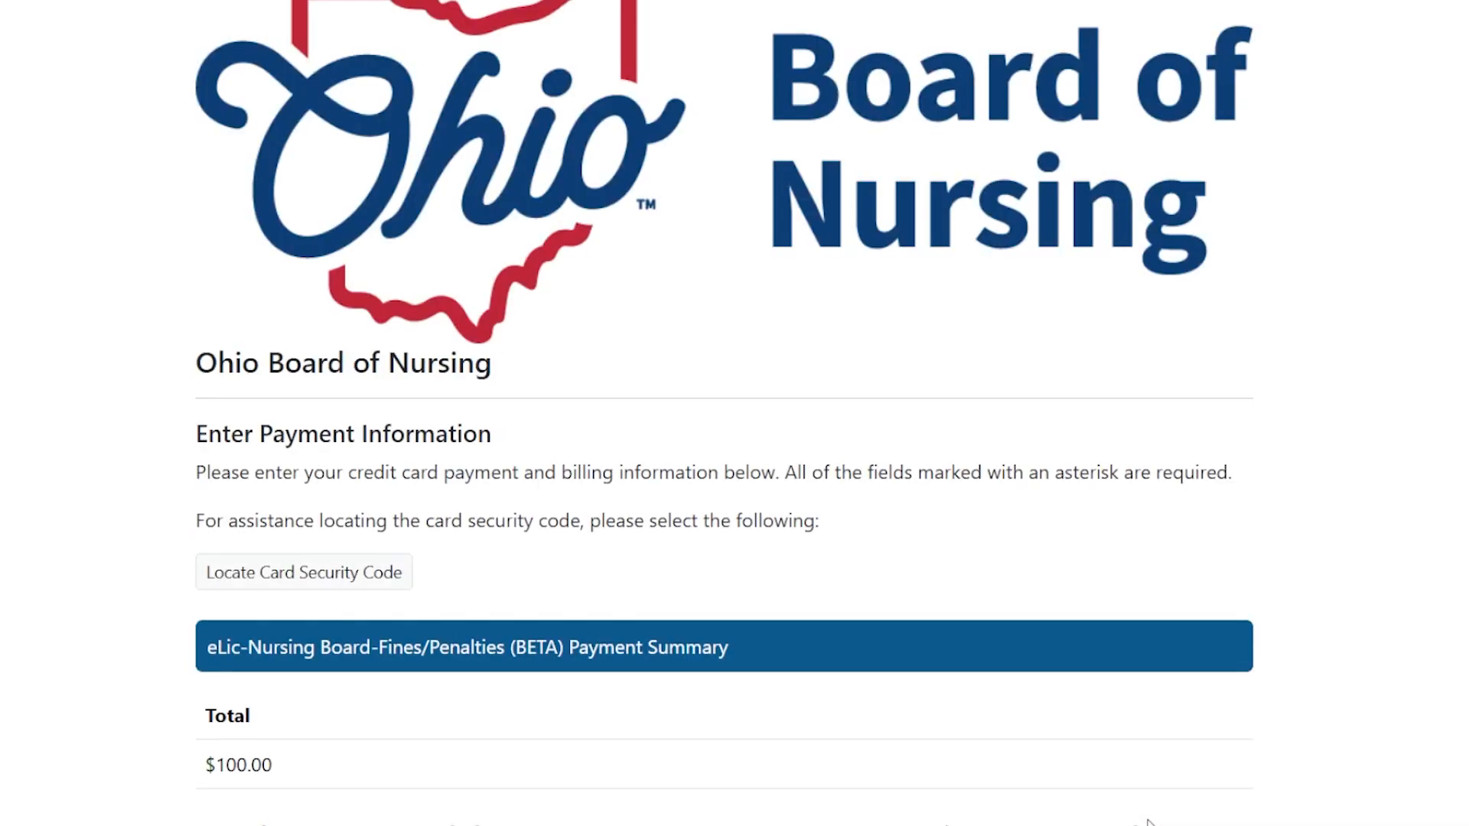
scroll(1146, 692, "down", 3)
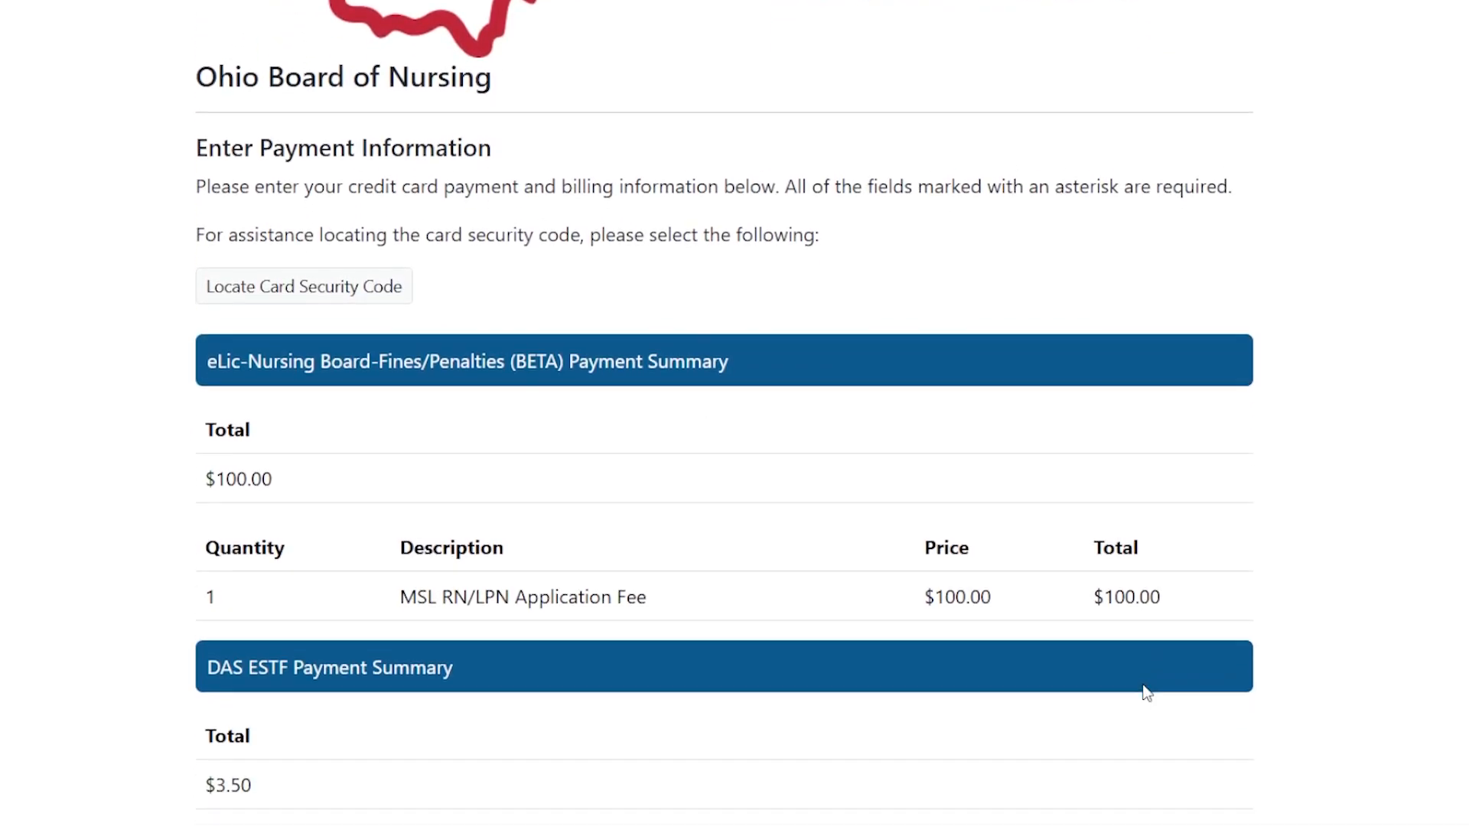
scroll(1145, 693, "down", 1)
scroll(1146, 693, "down", 3)
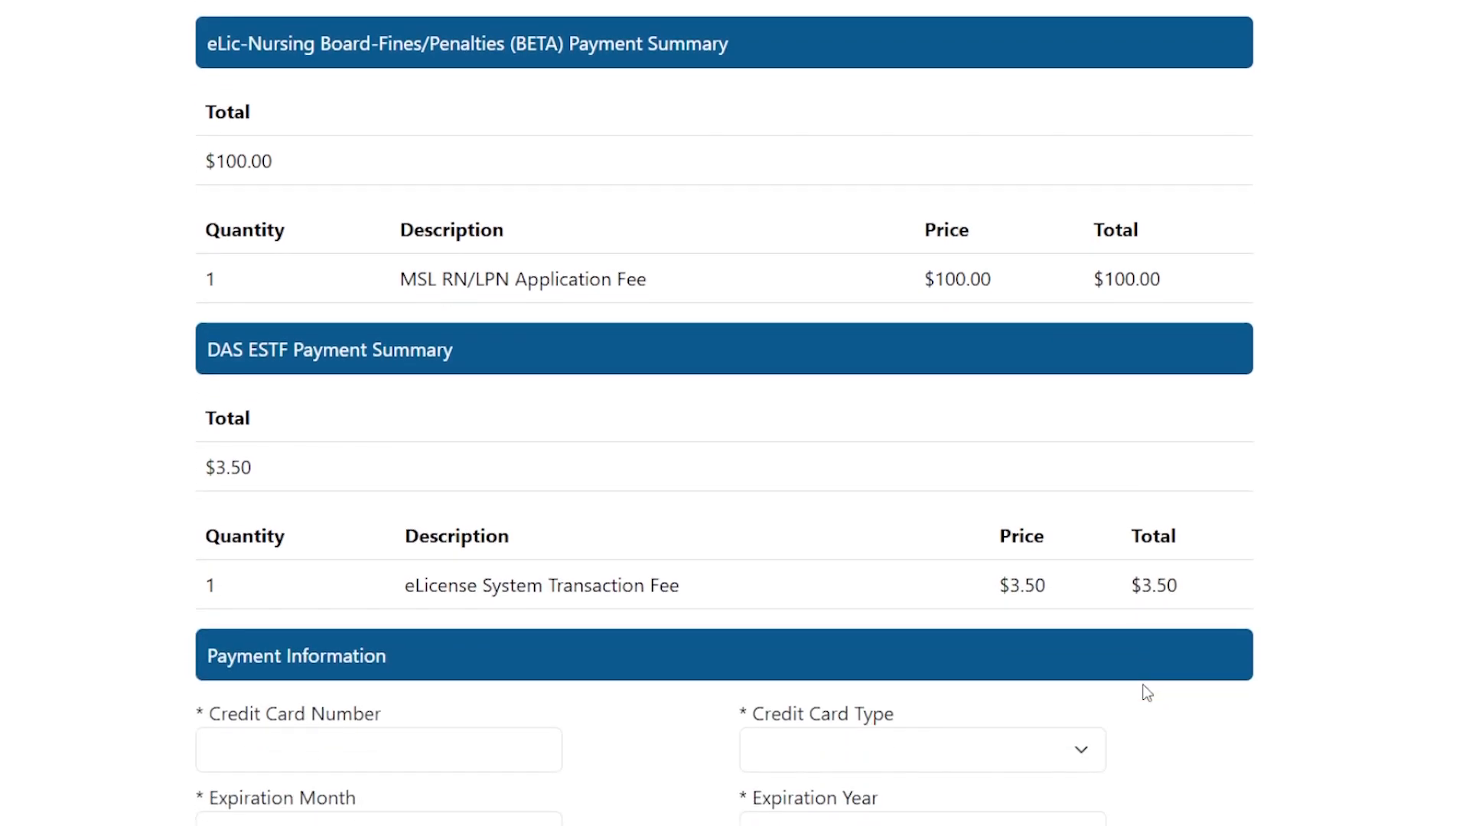
scroll(1146, 693, "down", 2)
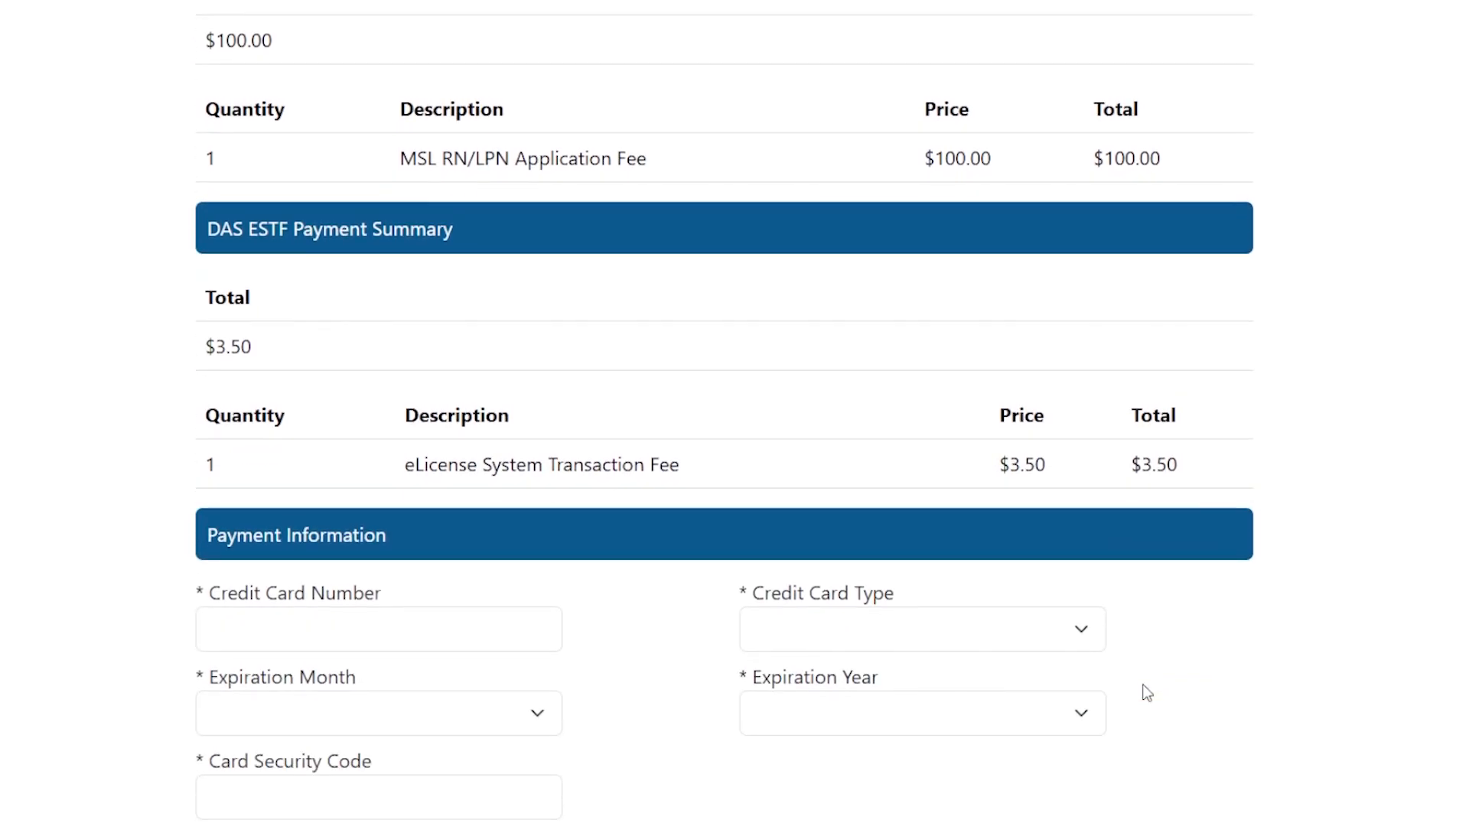